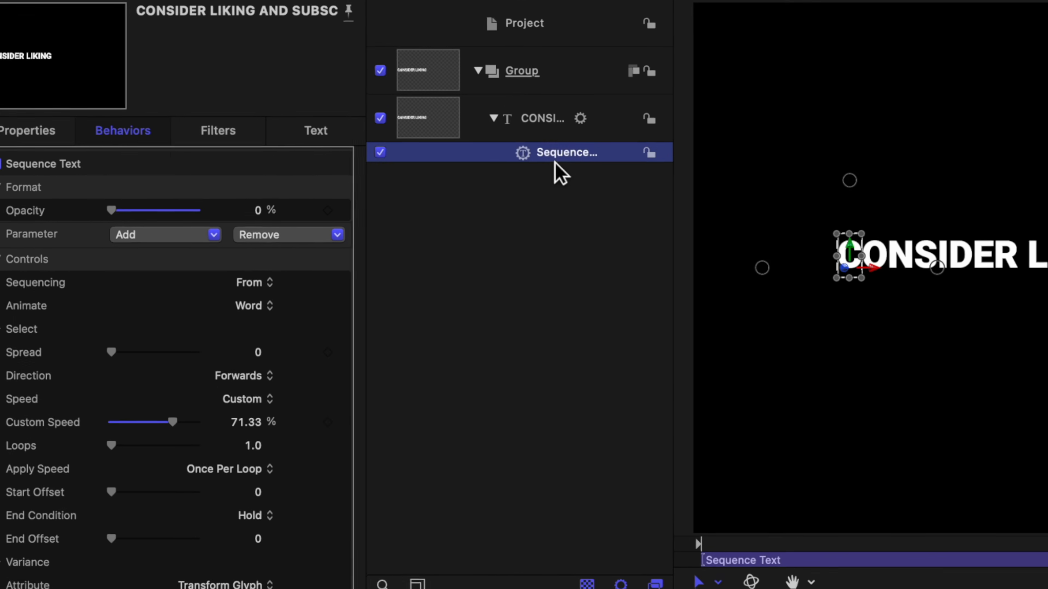
# Duplicate the text's Sequence Text behavior and add a Face Color parameter to the copy
pyautogui.click(557, 156)
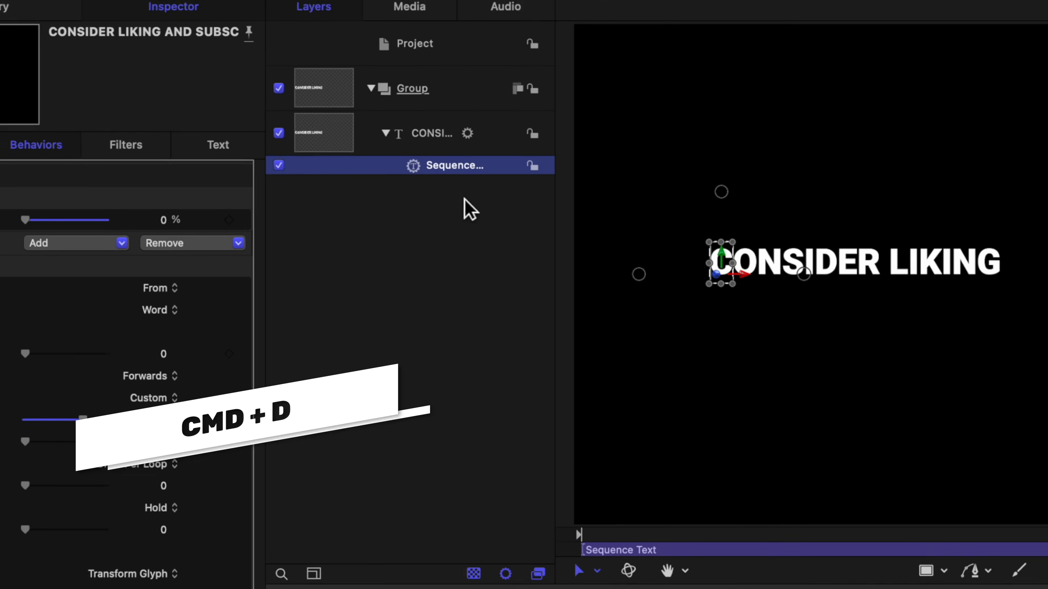
pyautogui.press('super+d')
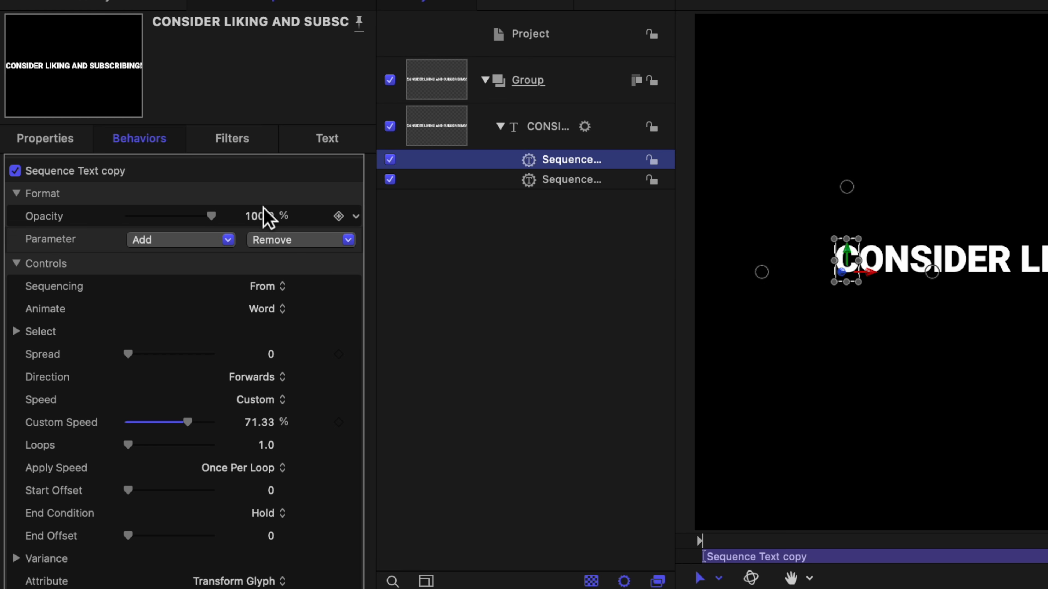
pyautogui.click(203, 240)
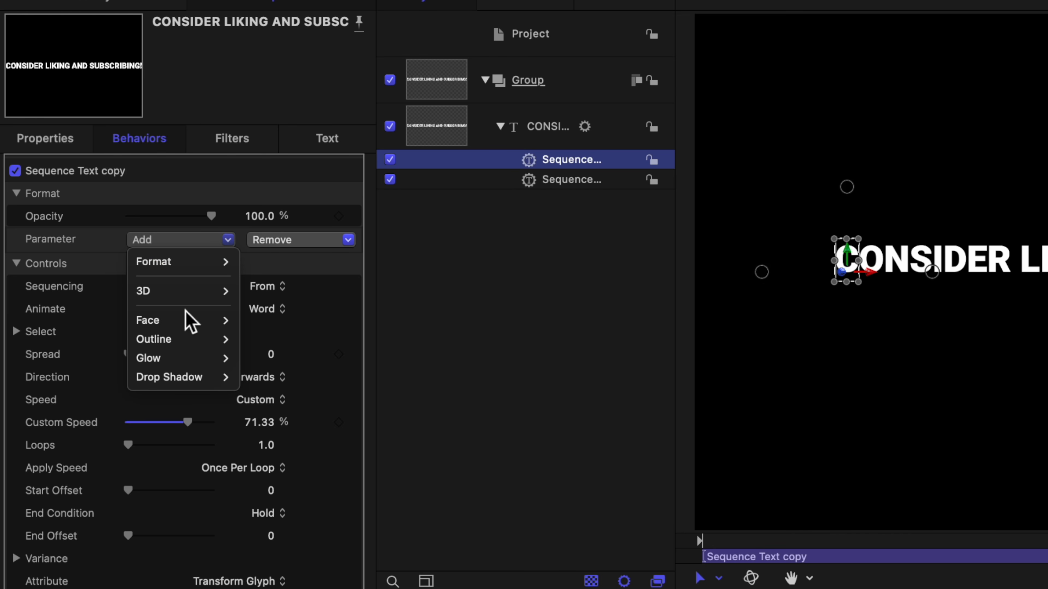
pyautogui.moveTo(187, 324)
pyautogui.click(247, 326)
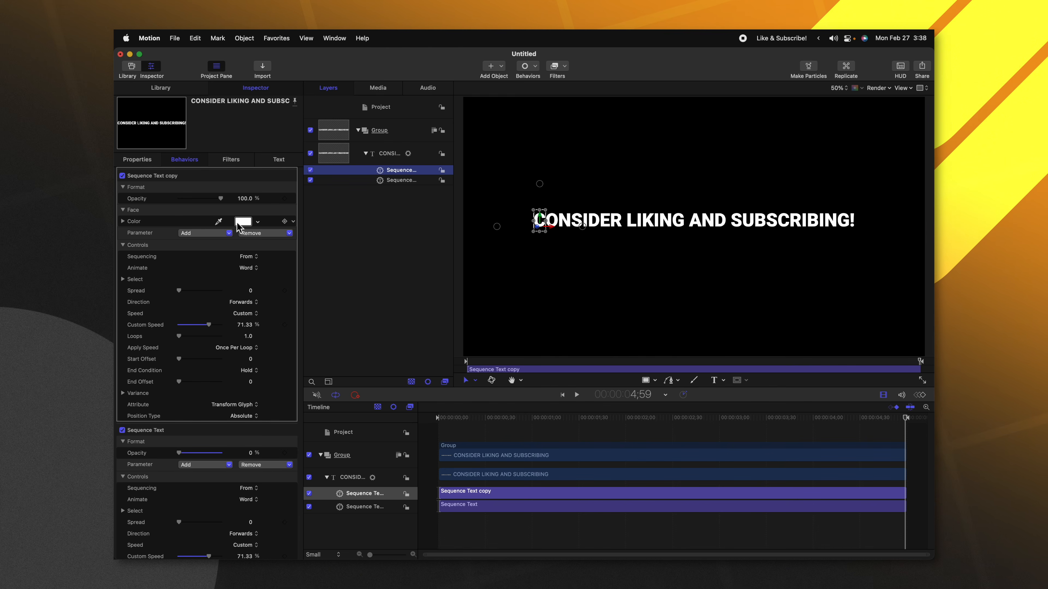
# Set the copied behavior's Face color to Orange from the Final Cut Bro palette
pyautogui.click(243, 221)
pyautogui.click(545, 352)
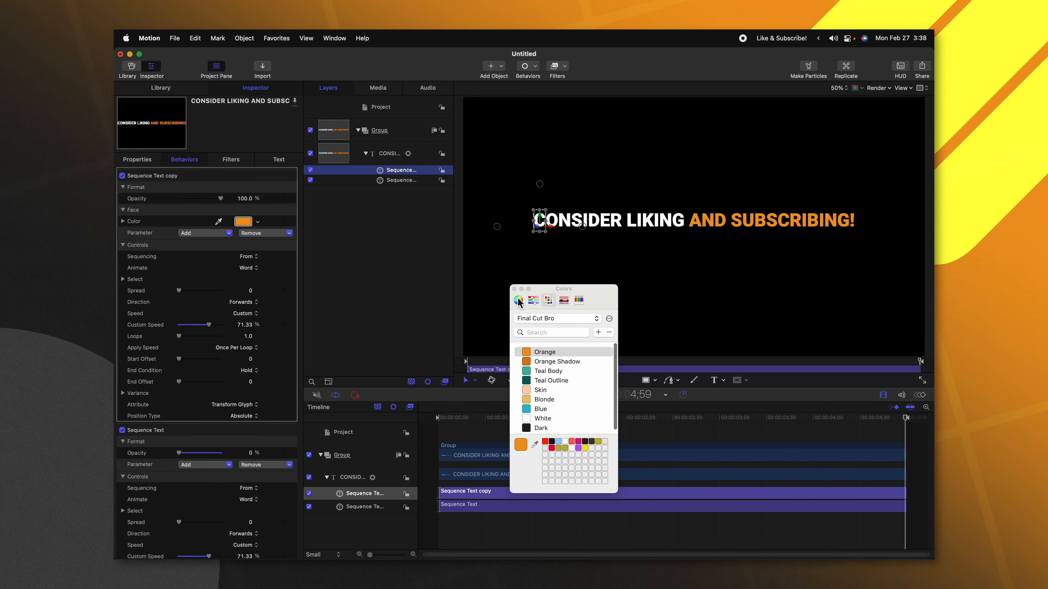
pyautogui.click(514, 289)
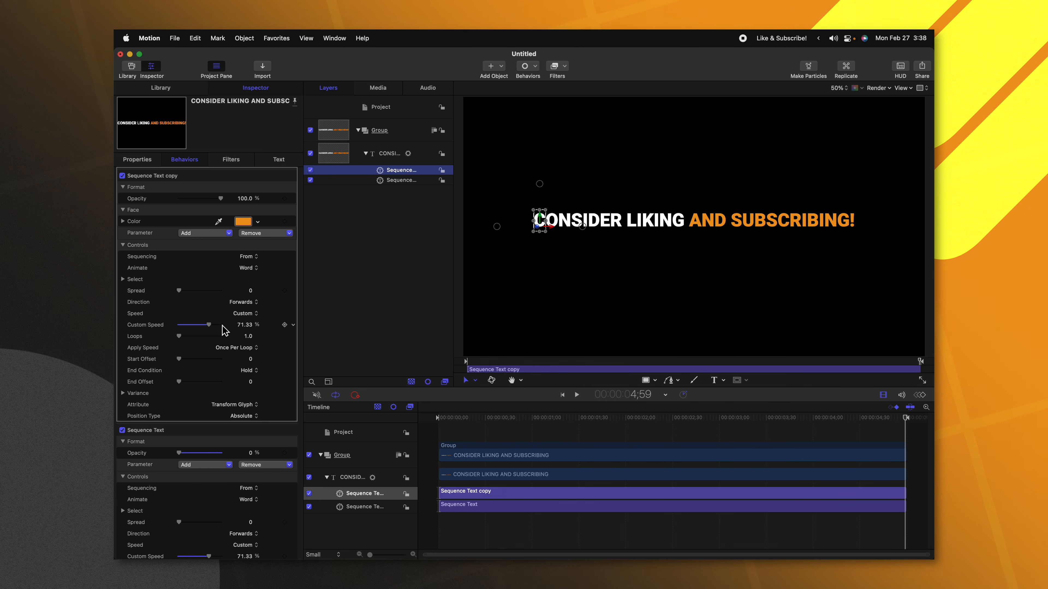
# Set the copied behavior's Custom Speed to about 50% and its Sequencing to Through
pyautogui.moveTo(209, 325)
pyautogui.mouseDown()
pyautogui.moveTo(181, 332)
pyautogui.moveTo(202, 332)
pyautogui.mouseUp()
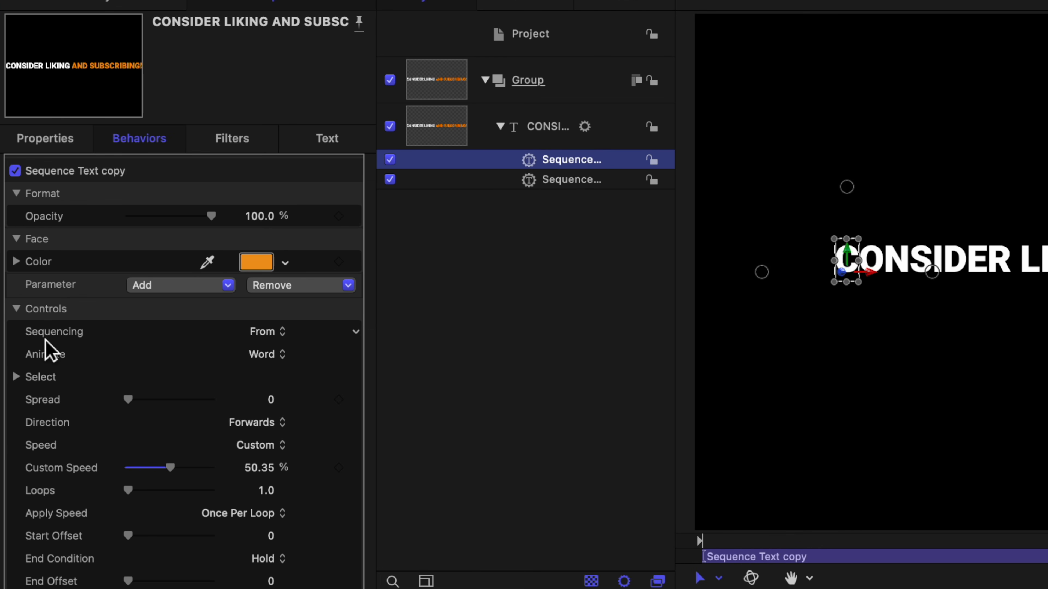
pyautogui.click(262, 332)
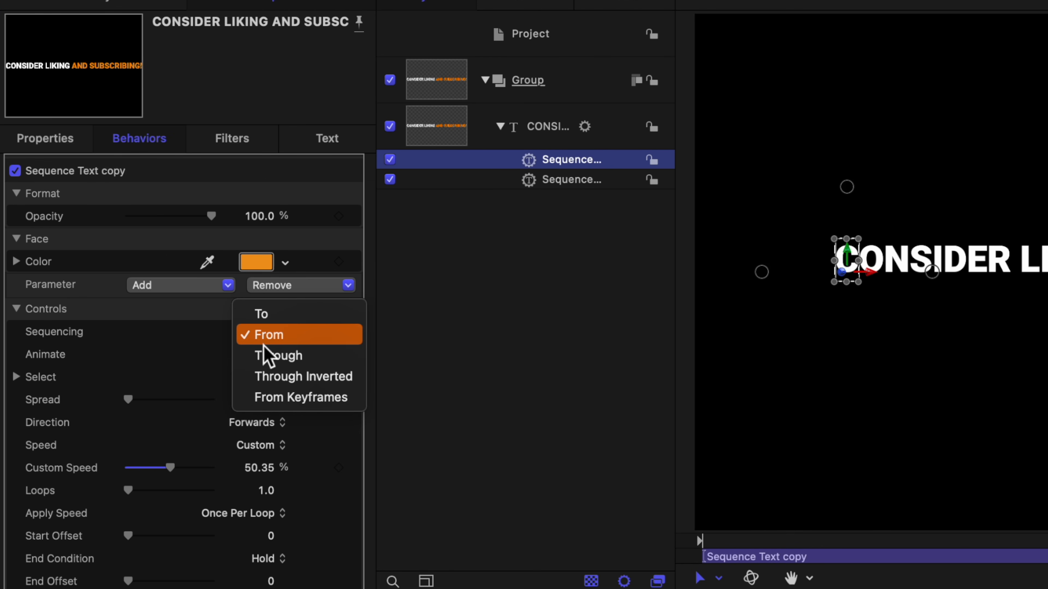
pyautogui.click(264, 356)
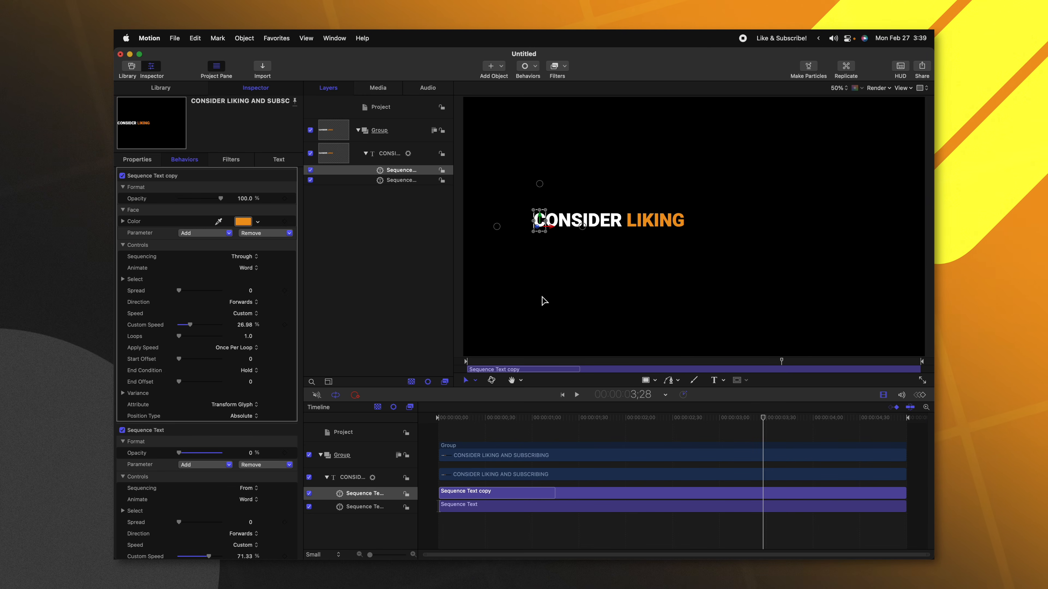
# Move the playhead to about 1;34 and add the Sequence Text copy's Custom Speed to a new slider in a new rig
pyautogui.click(415, 180)
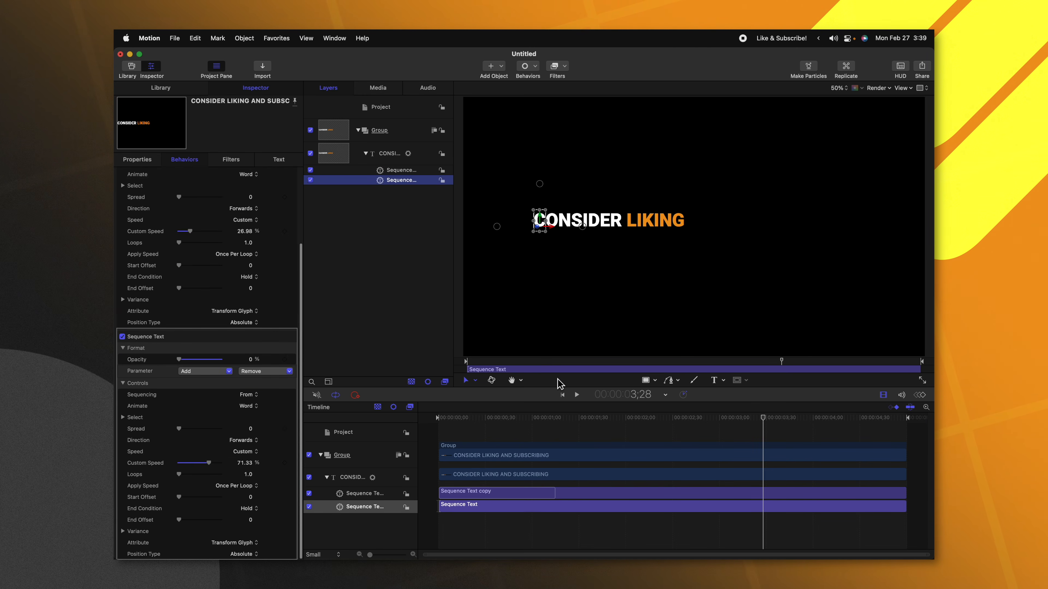
pyautogui.moveTo(465, 417); pyautogui.dragTo(585, 418)
pyautogui.click(402, 170)
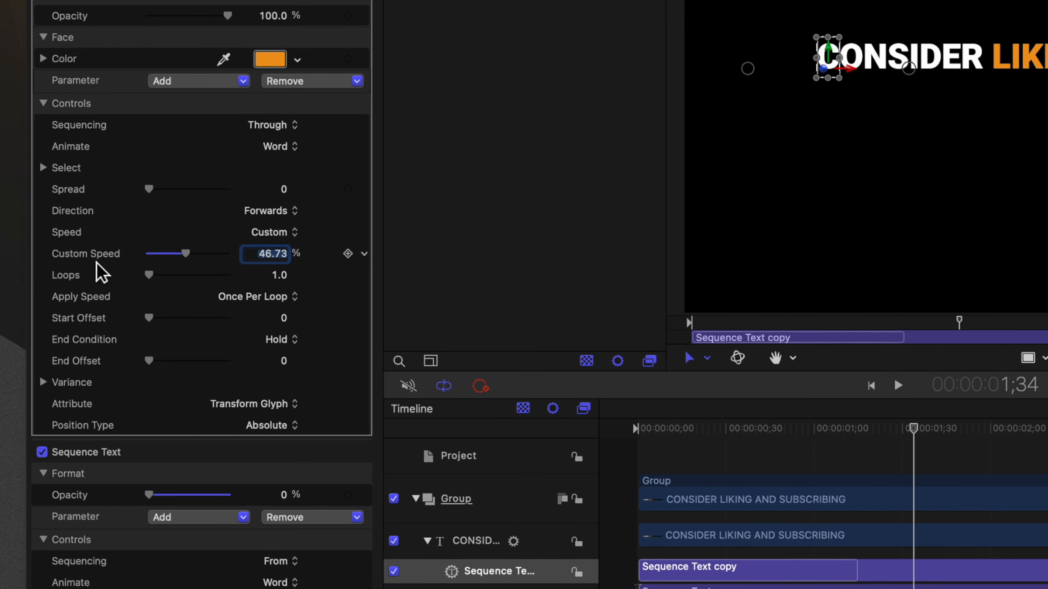
pyautogui.click(373, 245)
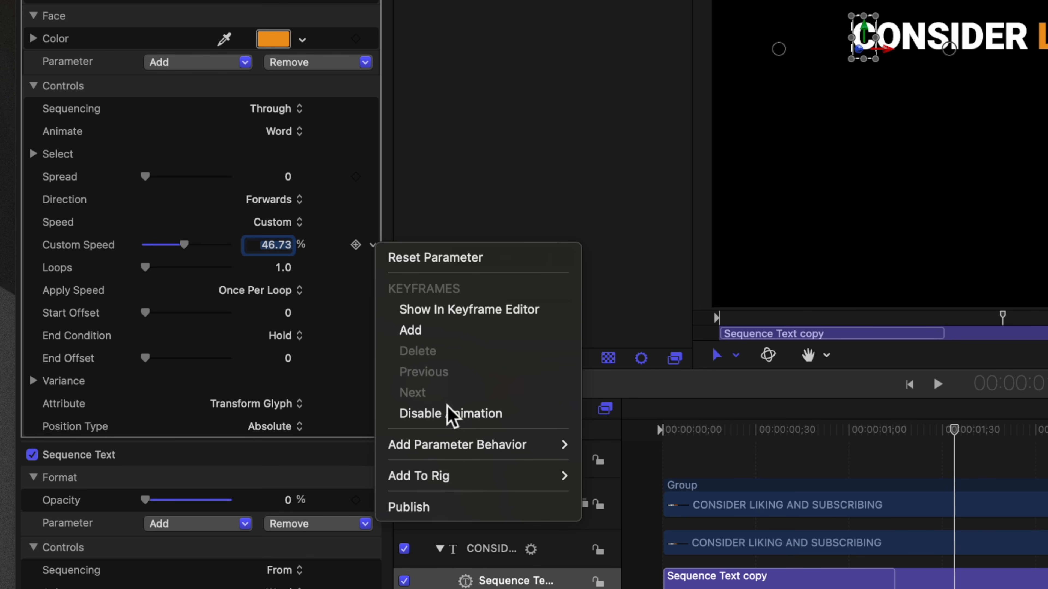
pyautogui.moveTo(467, 479)
pyautogui.moveTo(643, 476)
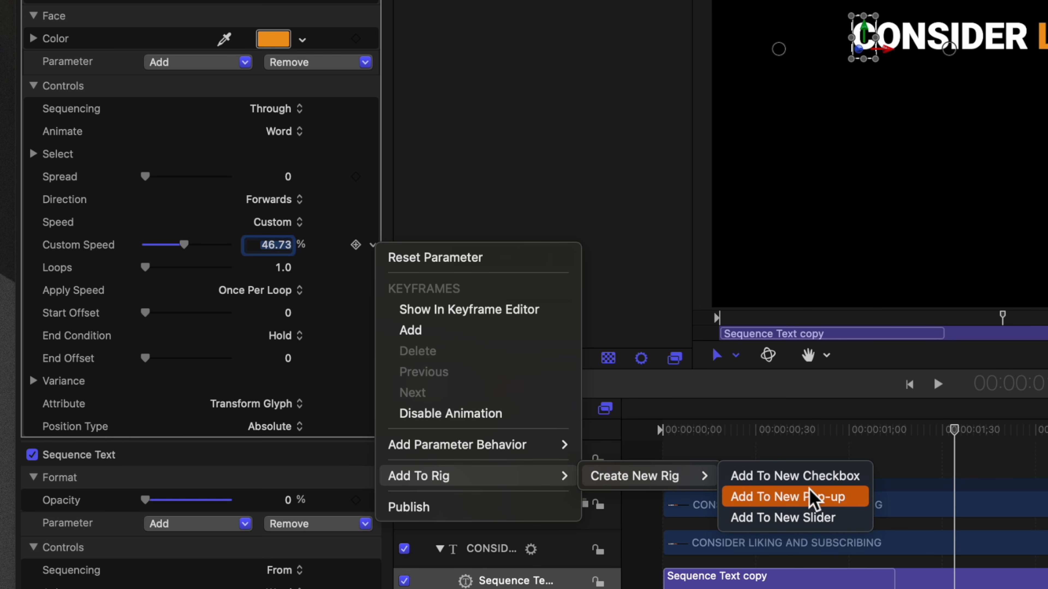
pyautogui.click(810, 512)
# Rename the rig's slider widget to "Animate On Slidedr"
pyautogui.doubleClick(555, 27)
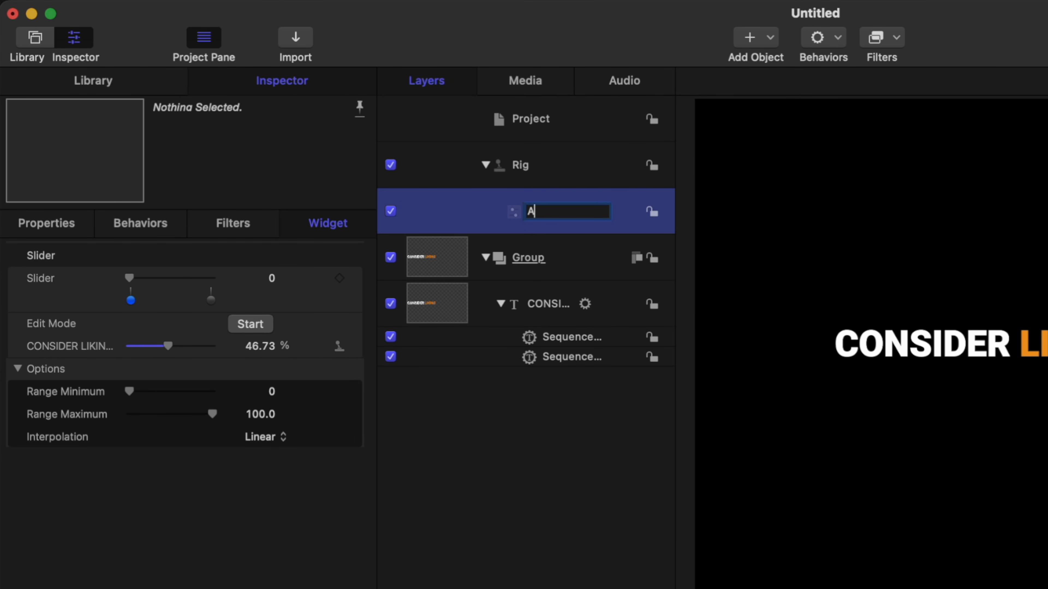
pyautogui.write('Animate On Slider')
pyautogui.press('Return')
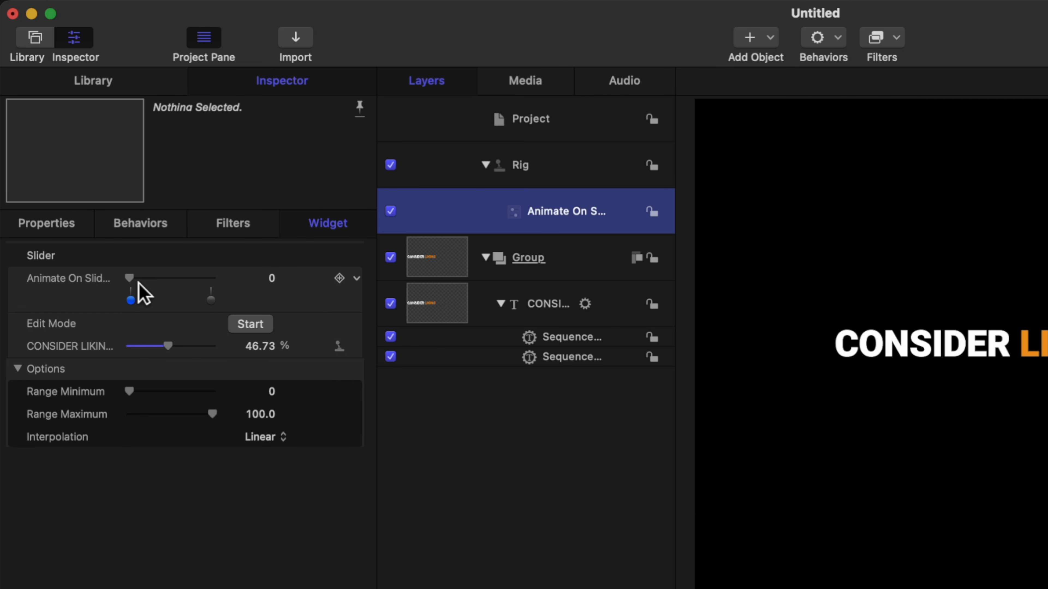
# Set the slider's rigged Custom Speed to 0.1% at slider value 0 and 100% at slider value 100
pyautogui.moveTo(136, 274); pyautogui.dragTo(239, 272)
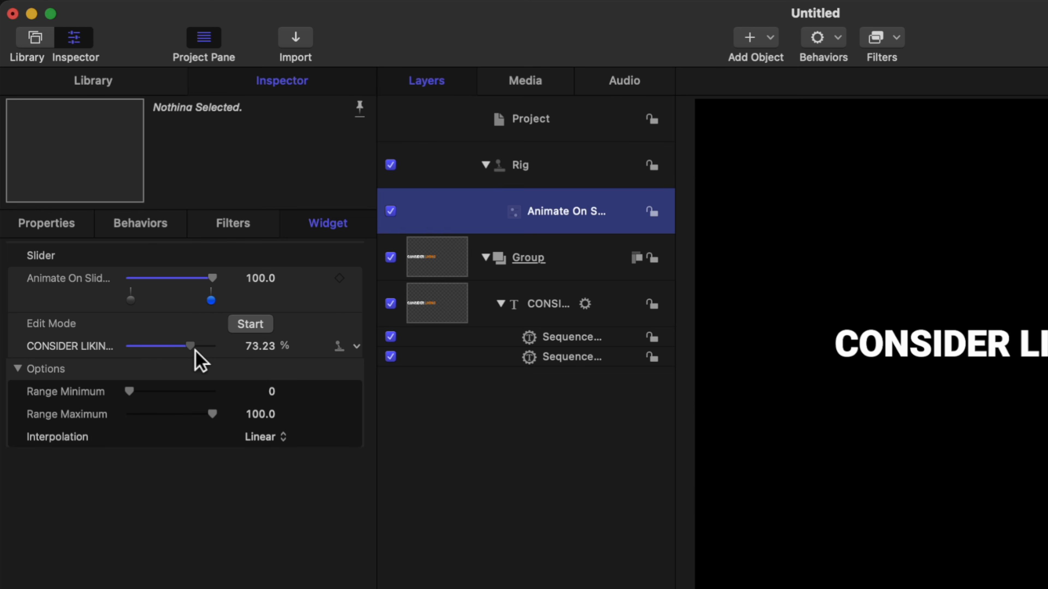
pyautogui.moveTo(207, 278); pyautogui.dragTo(135, 280)
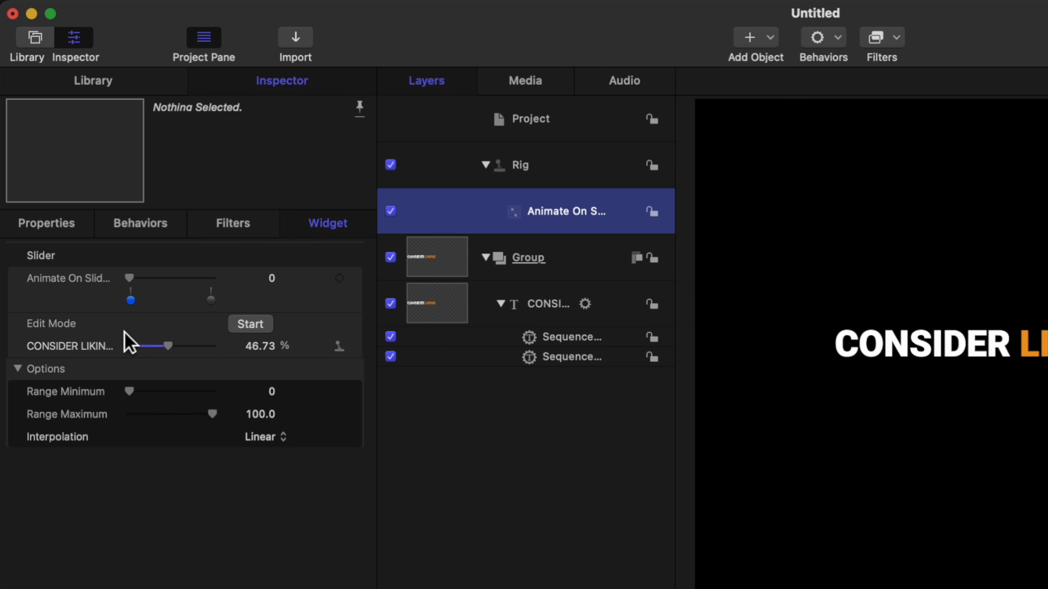
pyautogui.click(258, 346)
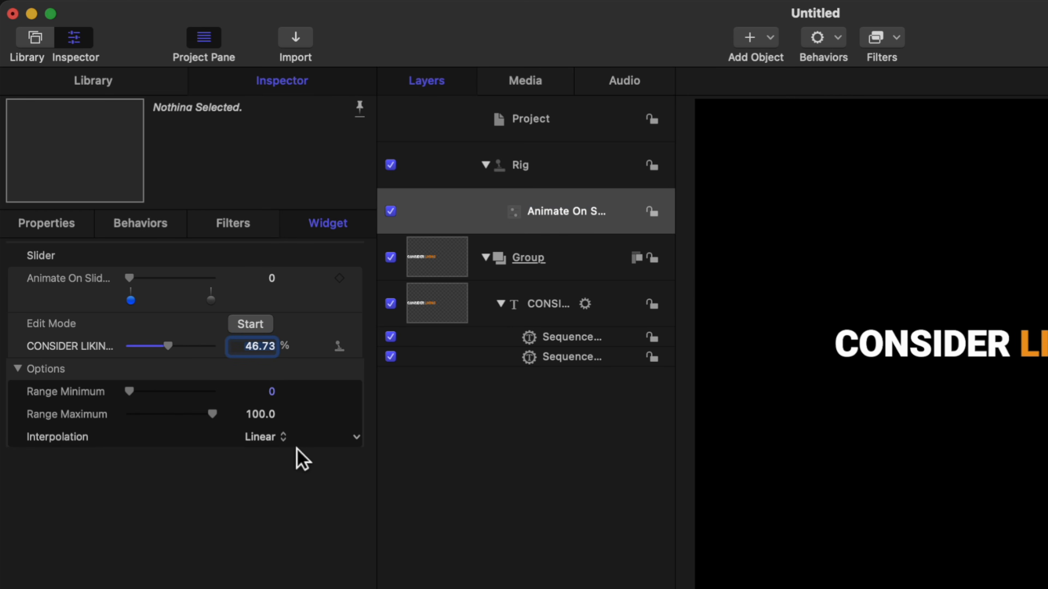
pyautogui.write('0.1')
pyautogui.press('Return')
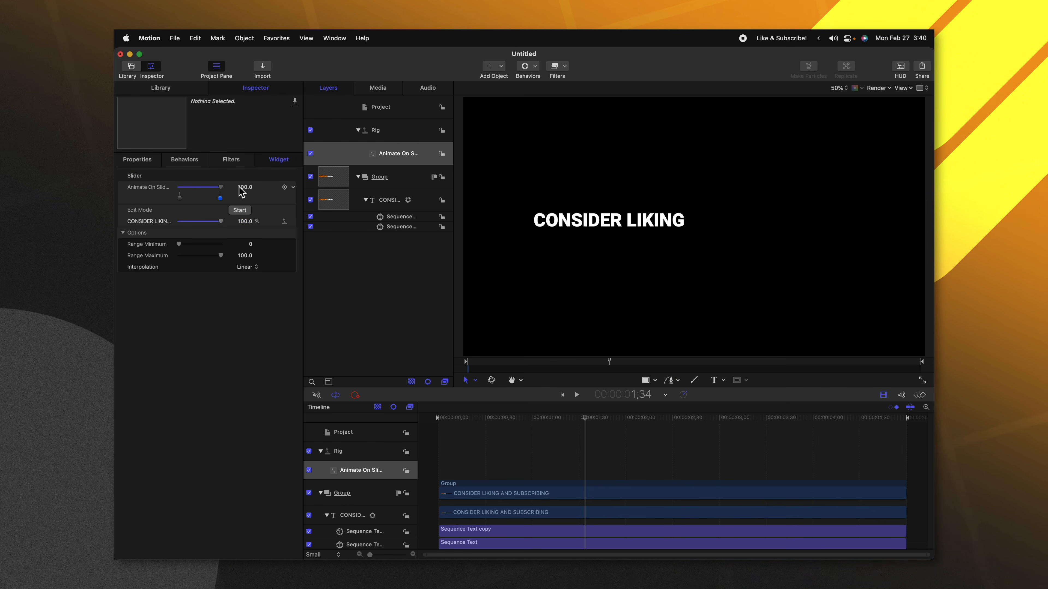
pyautogui.moveTo(179, 189)
pyautogui.mouseDown()
pyautogui.moveTo(214, 193)
pyautogui.moveTo(178, 193)
pyautogui.mouseUp()
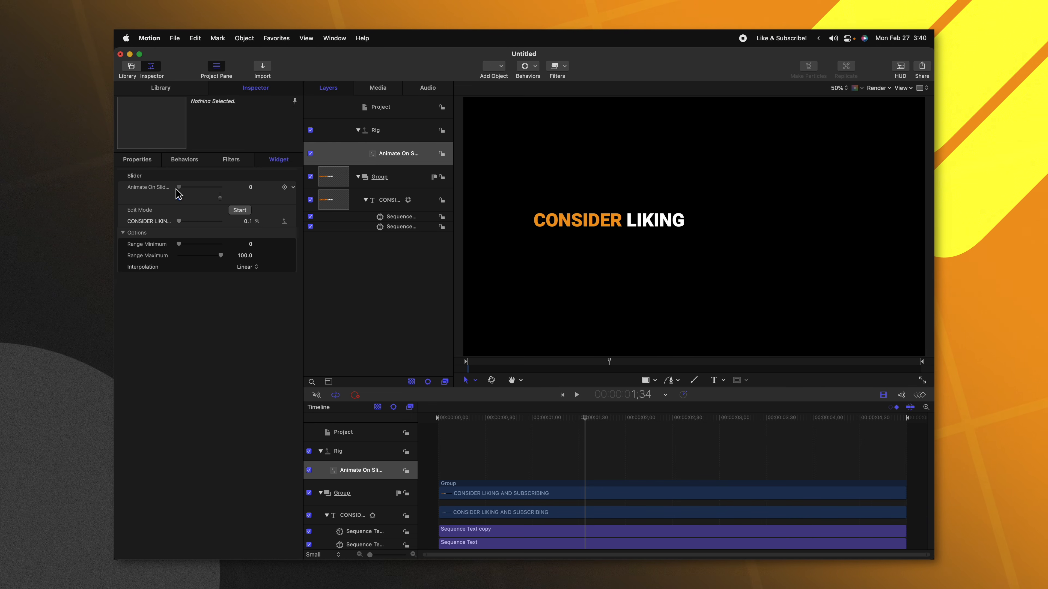
# Set the original Sequence Text behavior's Custom Speed to 0.1% and add it to the rig's existing Animate On Slidedr slider
pyautogui.click(405, 228)
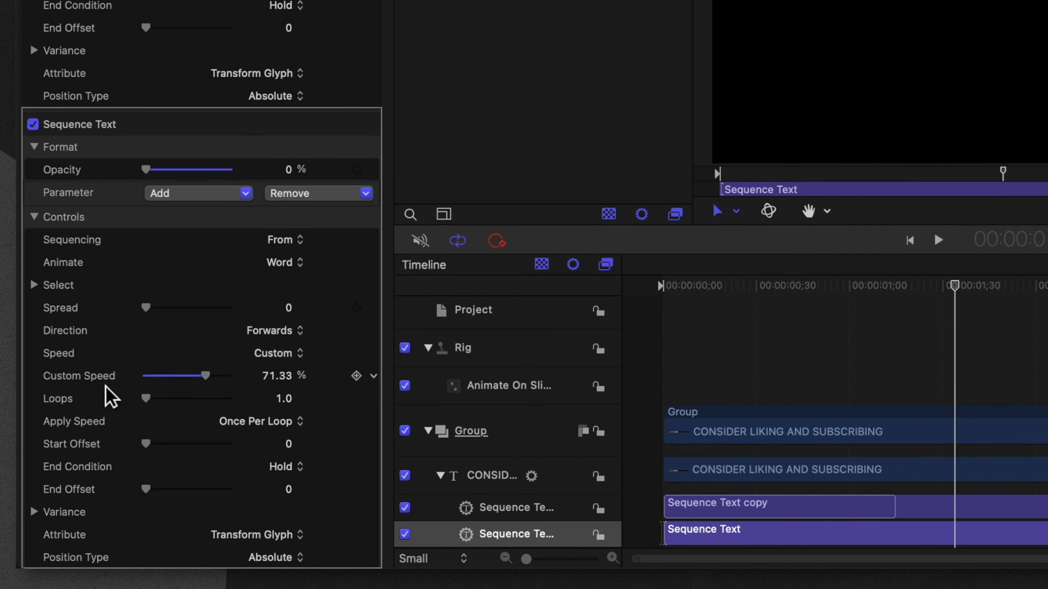
pyautogui.moveTo(208, 451); pyautogui.dragTo(188, 453)
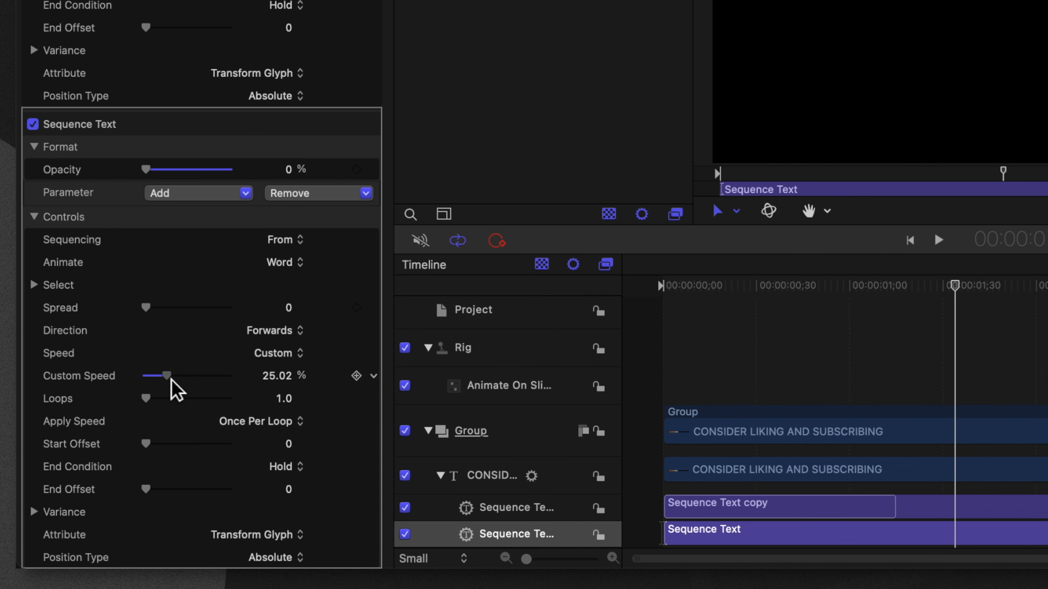
pyautogui.click(276, 375)
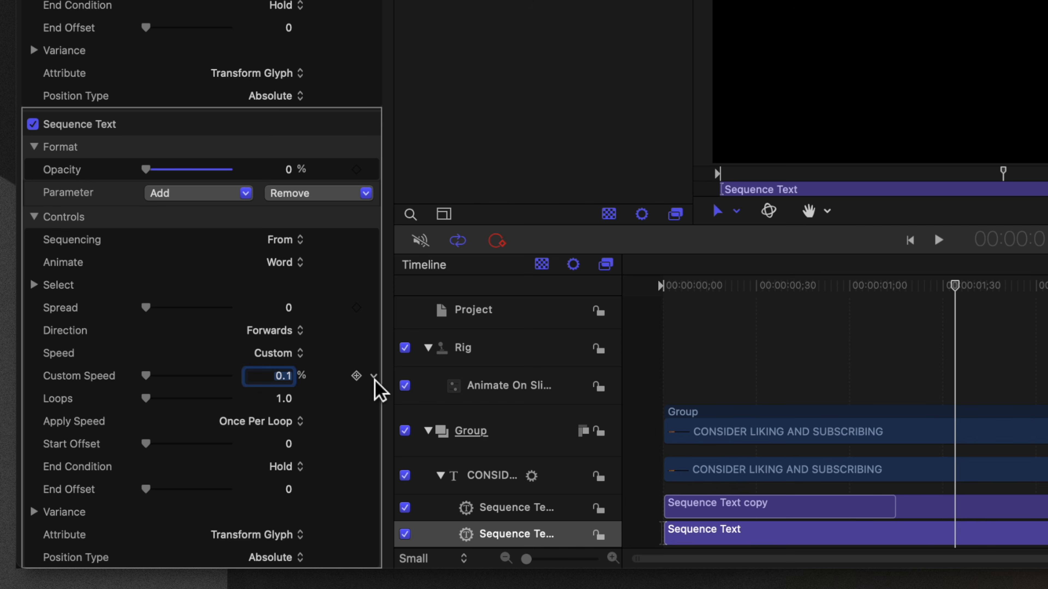
pyautogui.click(375, 377)
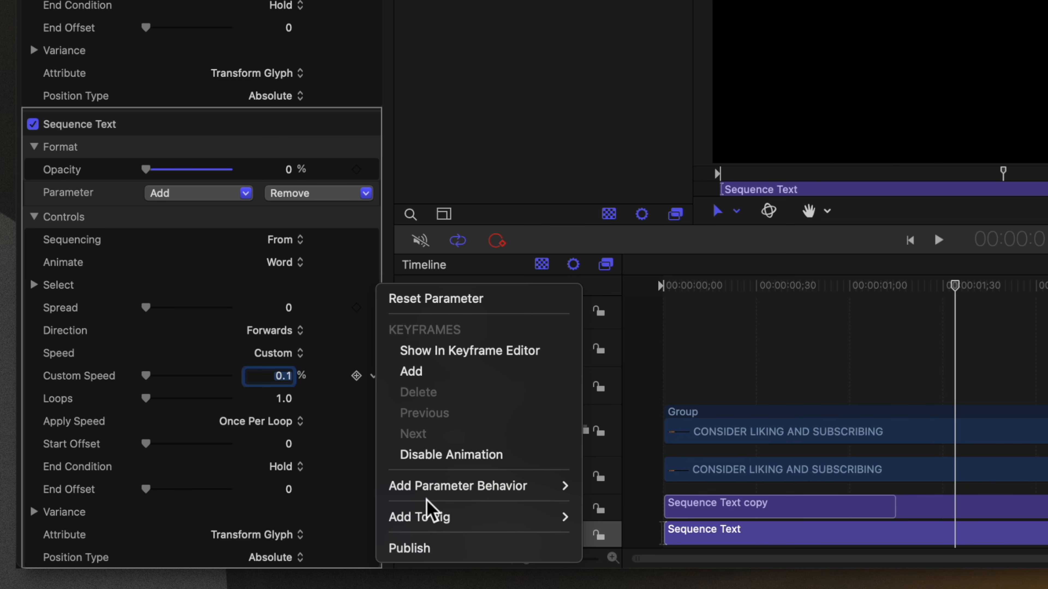
pyautogui.moveTo(431, 519)
pyautogui.moveTo(661, 541)
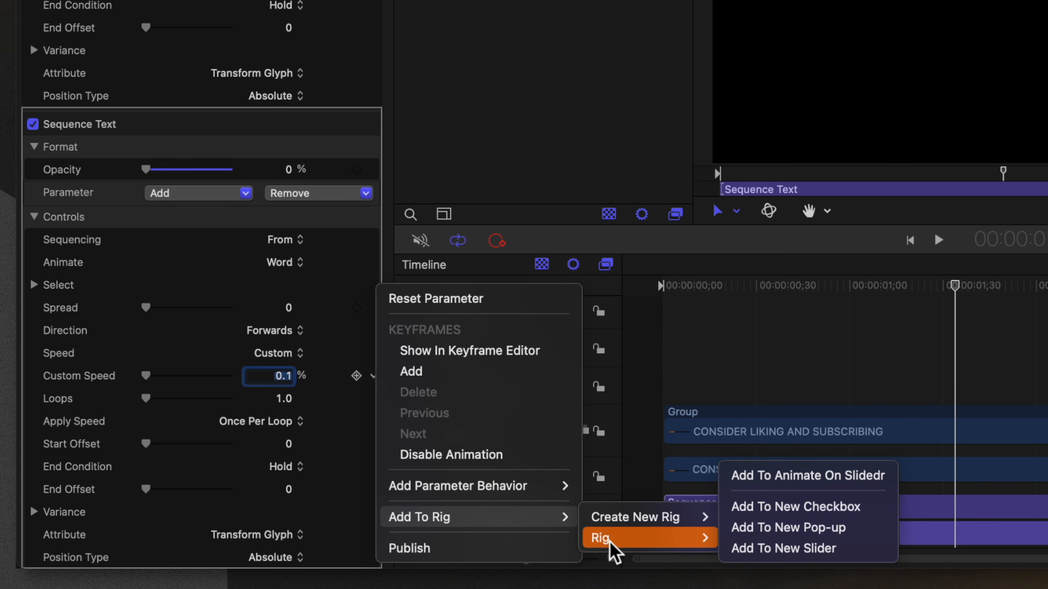
pyautogui.click(796, 477)
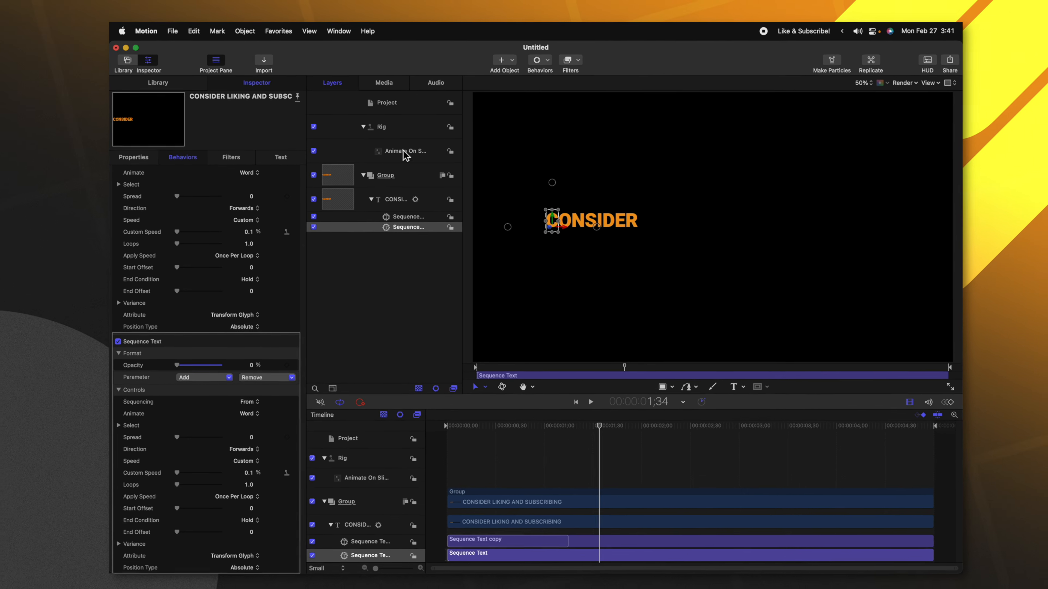
# Set the original behavior's Custom Speed to 100% at the slider's maximum, and test the rig with a lower slider value
pyautogui.click(405, 155)
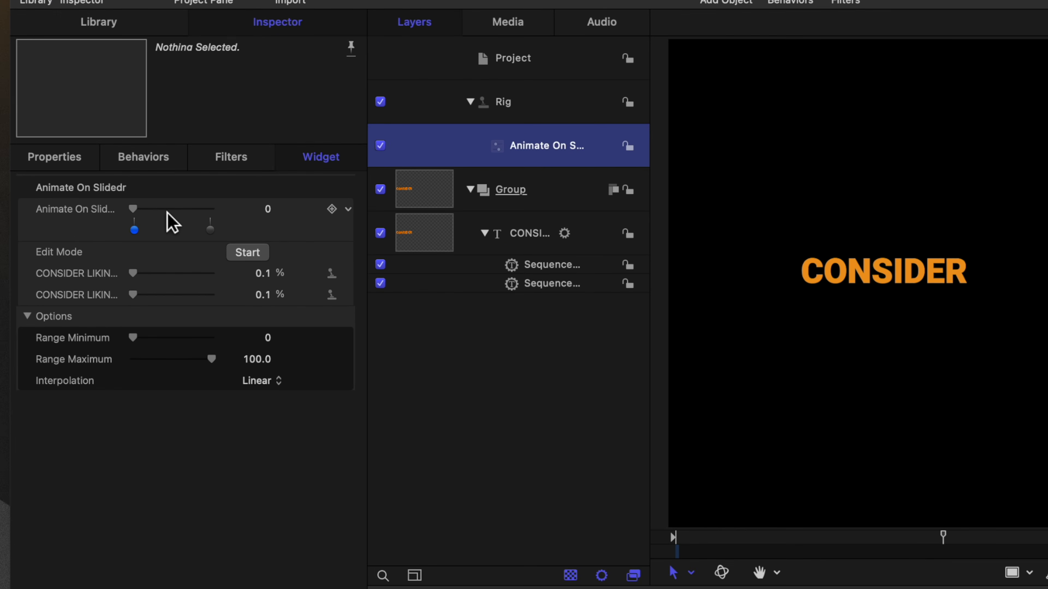
pyautogui.moveTo(133, 209); pyautogui.dragTo(227, 201)
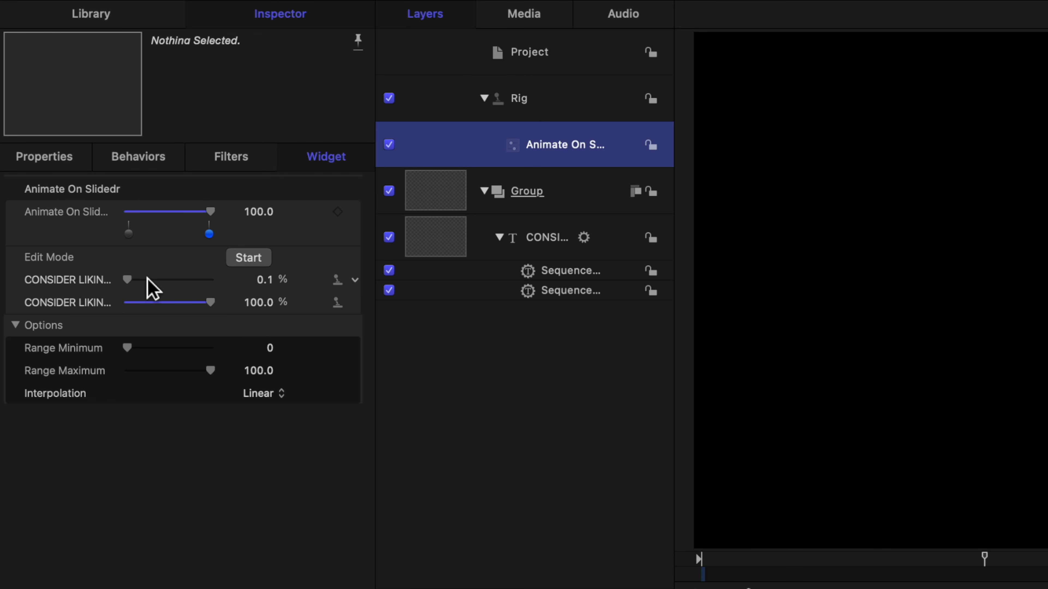
pyautogui.moveTo(147, 278); pyautogui.dragTo(200, 290)
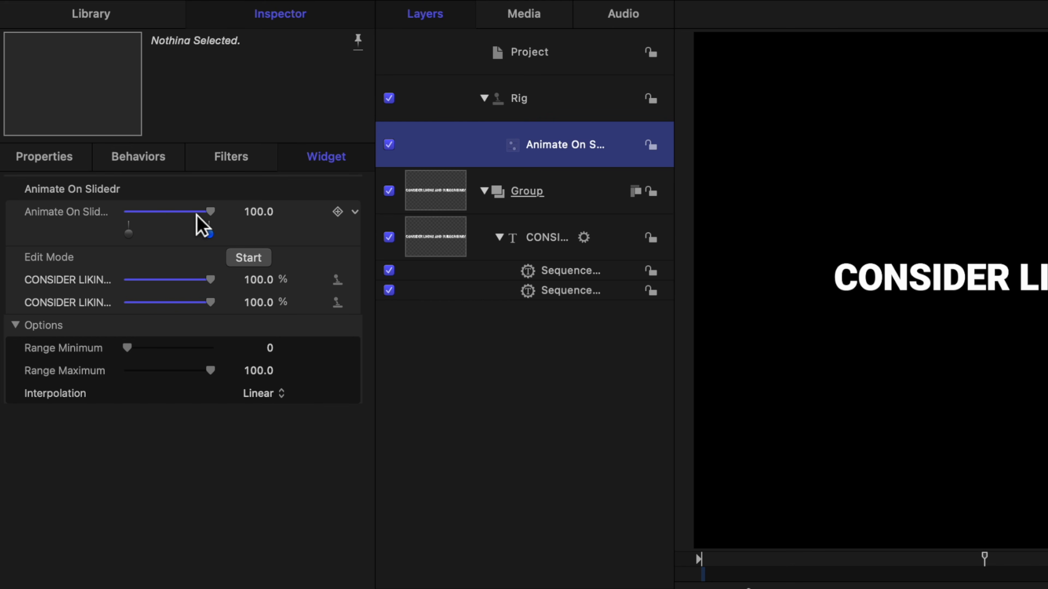
pyautogui.moveTo(196, 215); pyautogui.dragTo(174, 212)
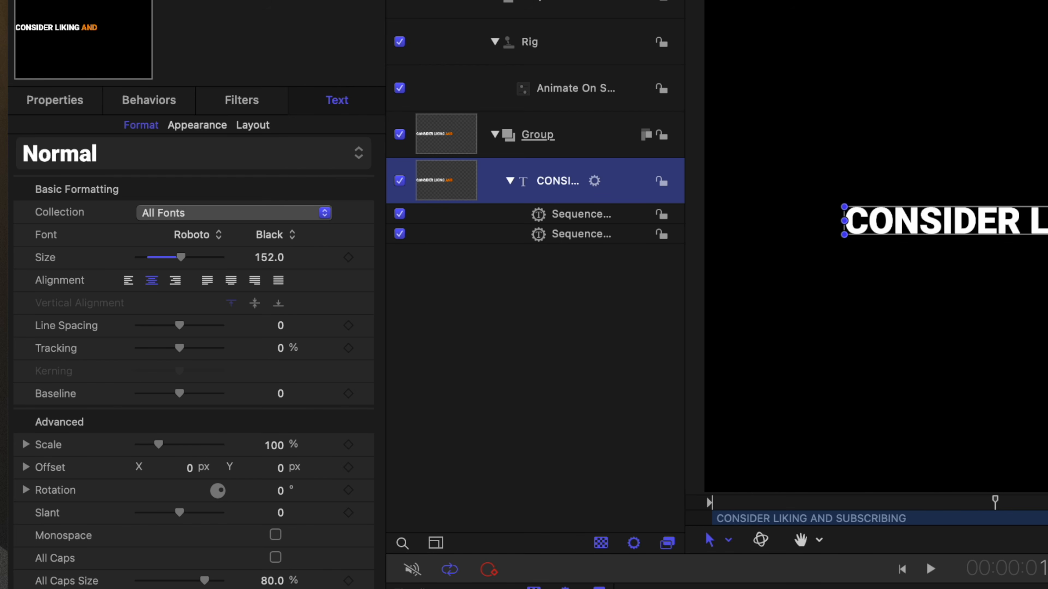
# Duplicate the text layer and delete the orange Sequence Text copy behavior from the duplicate
pyautogui.press('super+d')
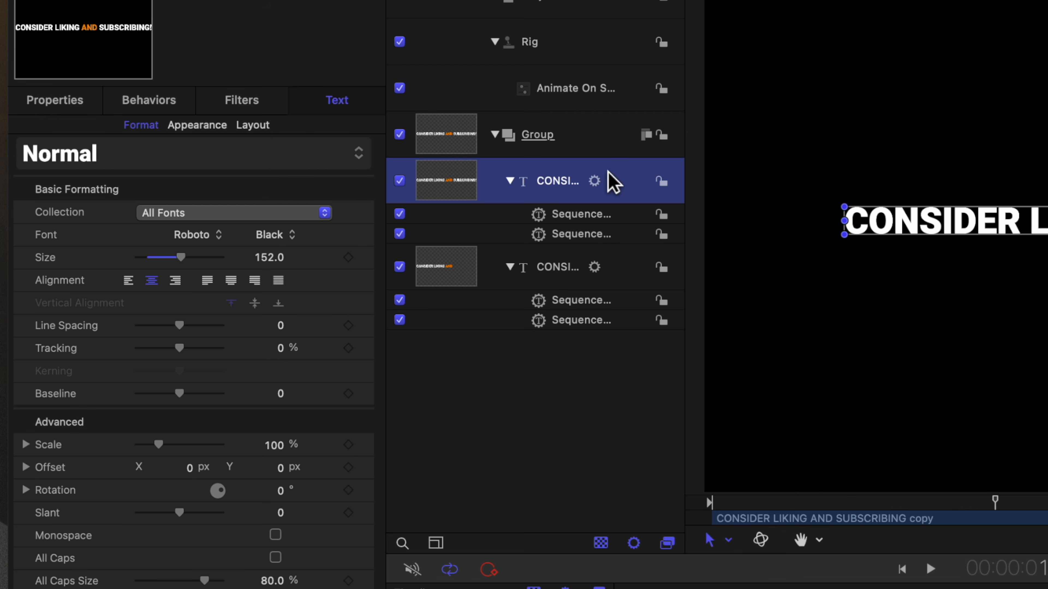
pyautogui.click(585, 221)
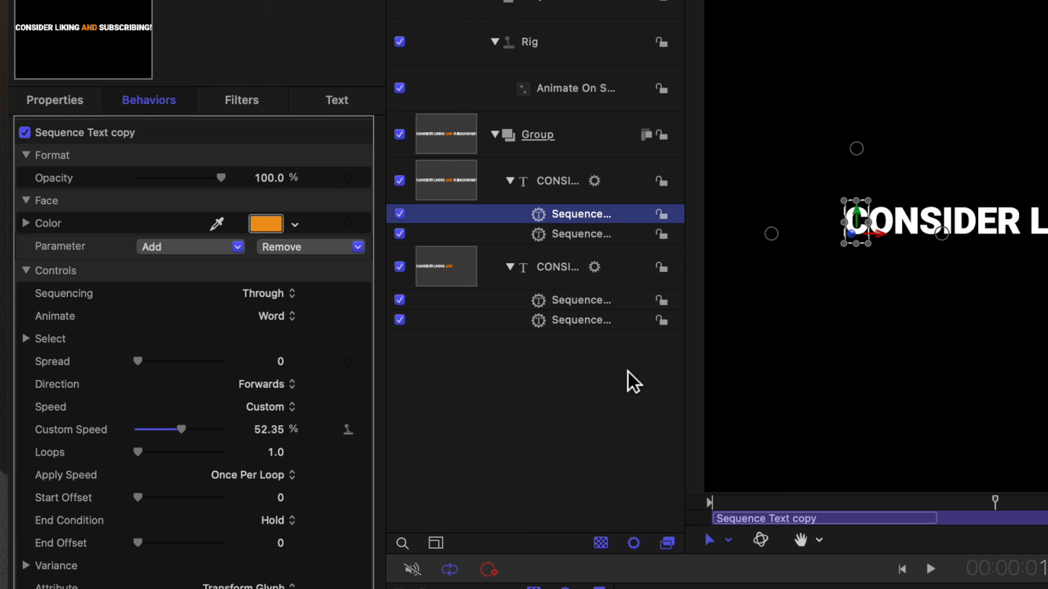
pyautogui.press('Delete')
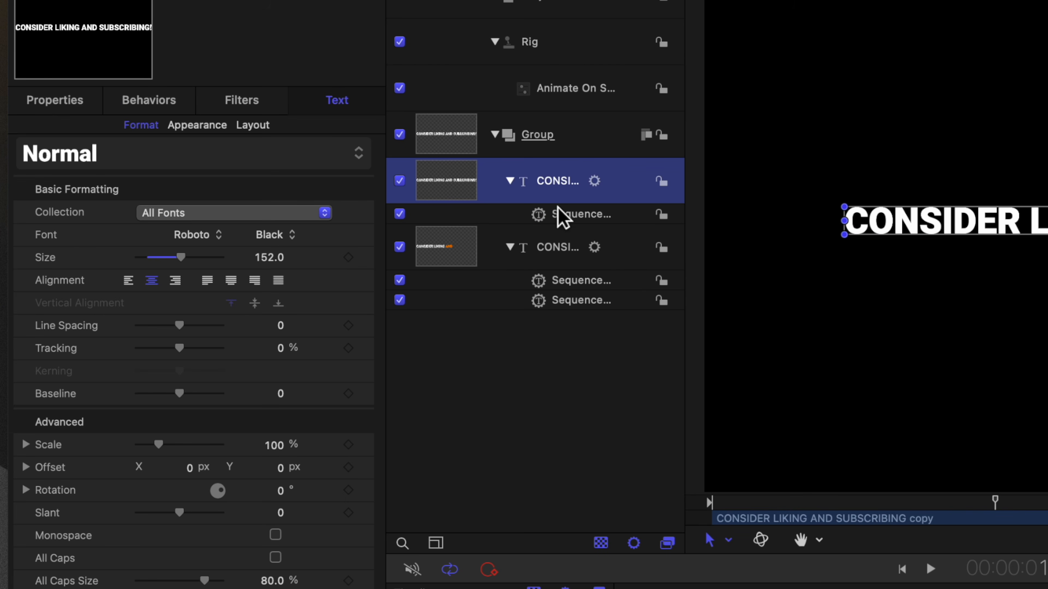
# Add a Rotation parameter to the duplicate text layer's Sequence Text behavior and set its X rotation to 90°
pyautogui.click(576, 222)
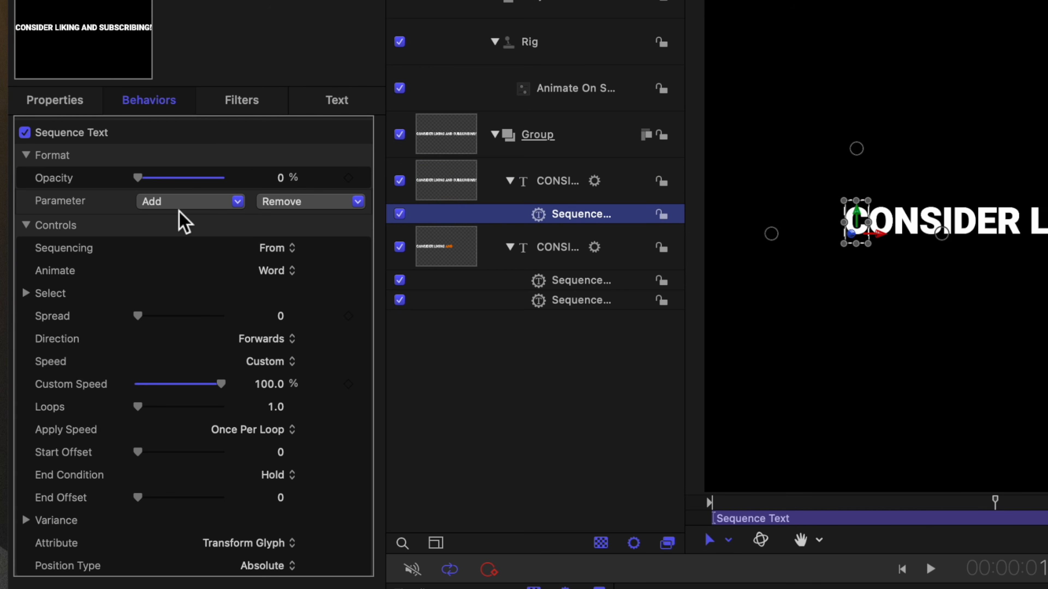
pyautogui.click(181, 202)
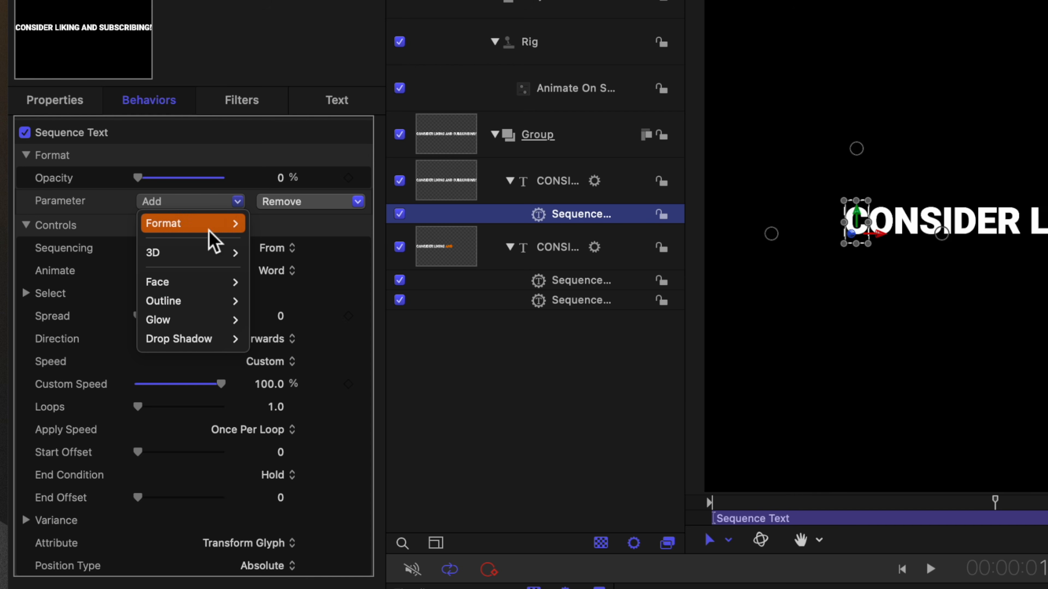
pyautogui.moveTo(210, 224)
pyautogui.click(309, 283)
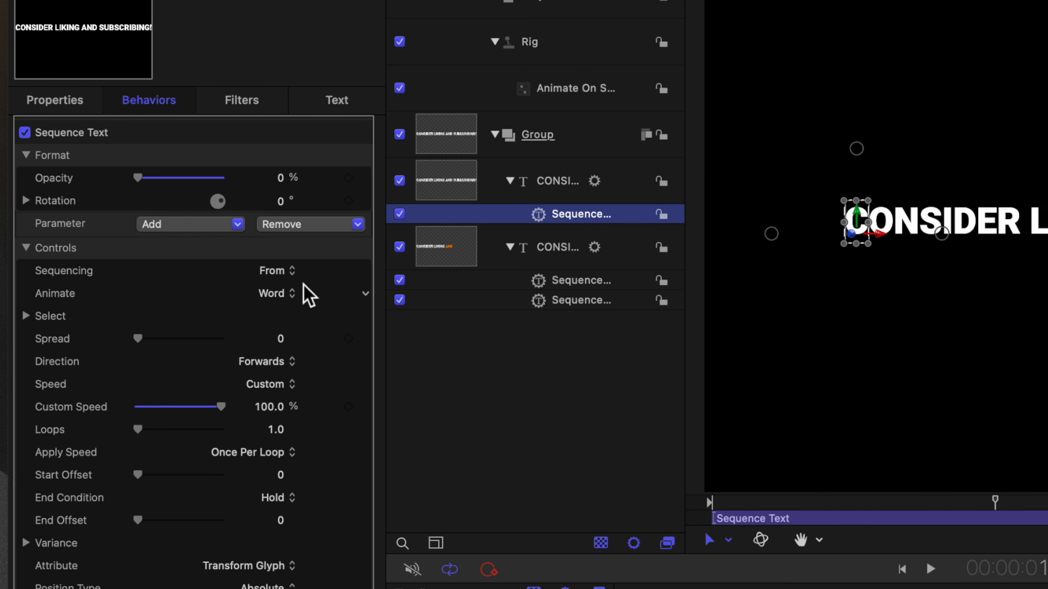
pyautogui.click(26, 201)
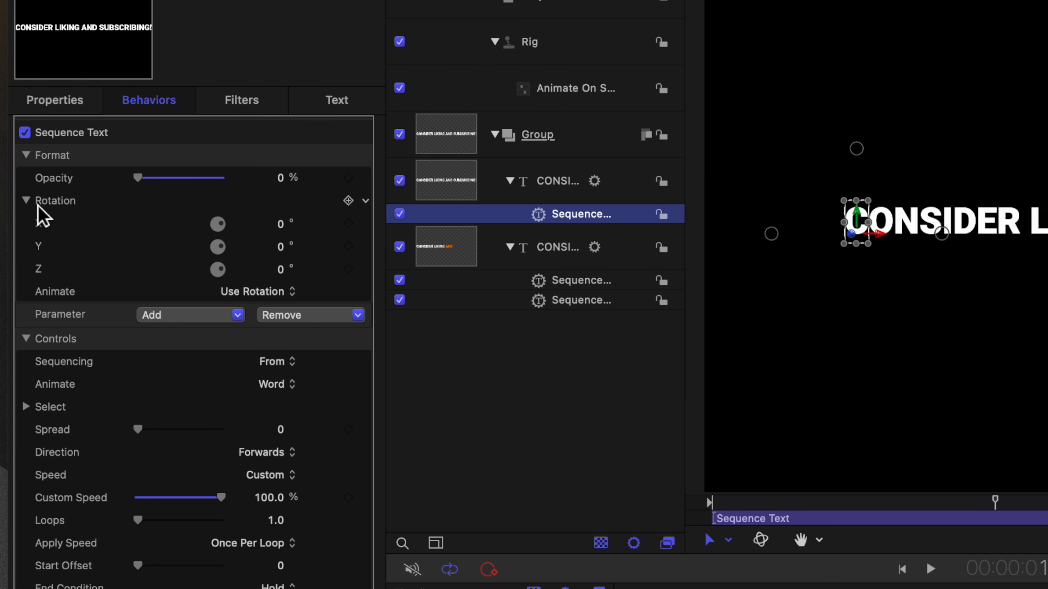
pyautogui.click(281, 227)
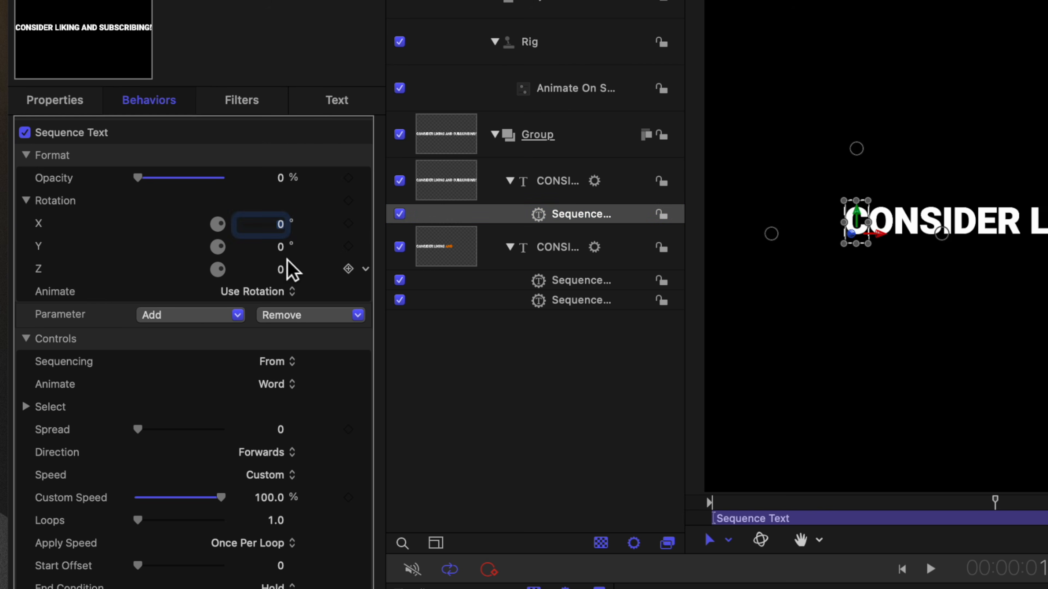
pyautogui.write('90')
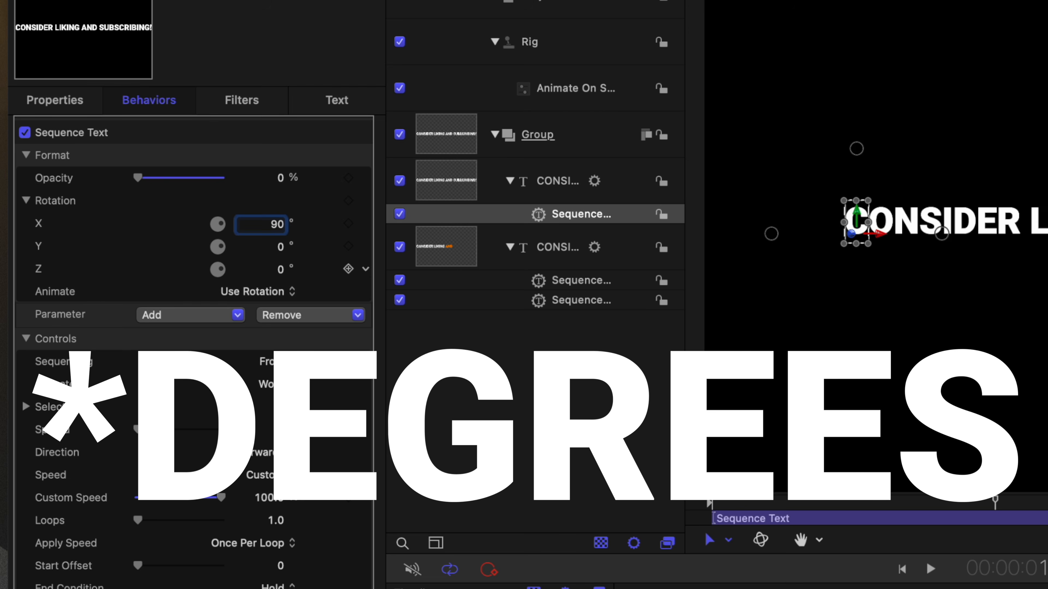
pyautogui.press('Return')
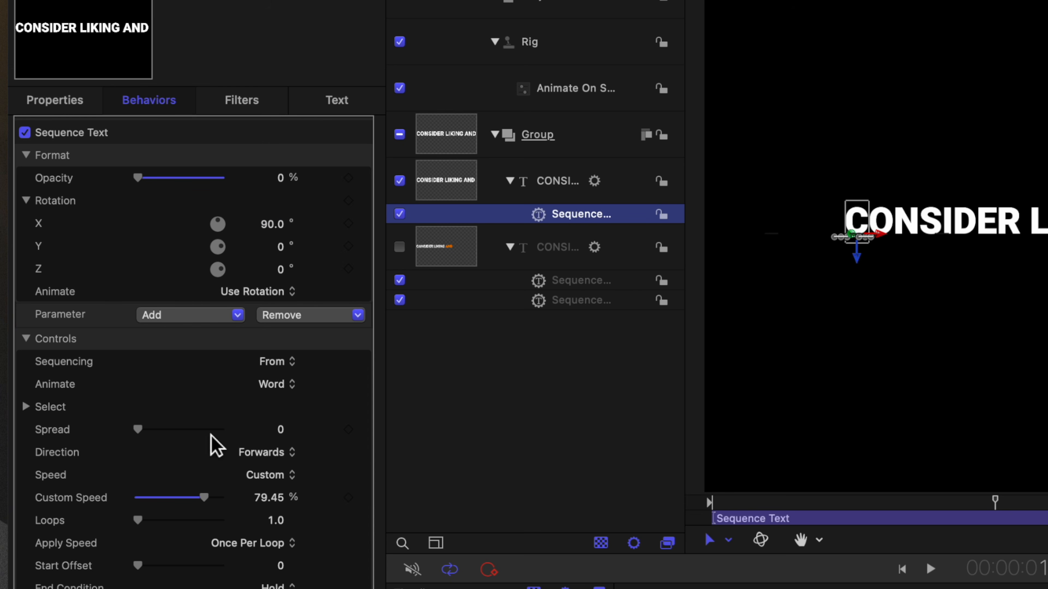
# Scrub the duplicate behavior's Custom Speed to preview the word rotation, and set its Sequencing to Through Inverted
pyautogui.moveTo(149, 430); pyautogui.dragTo(145, 430)
pyautogui.moveTo(202, 499); pyautogui.dragTo(180, 498)
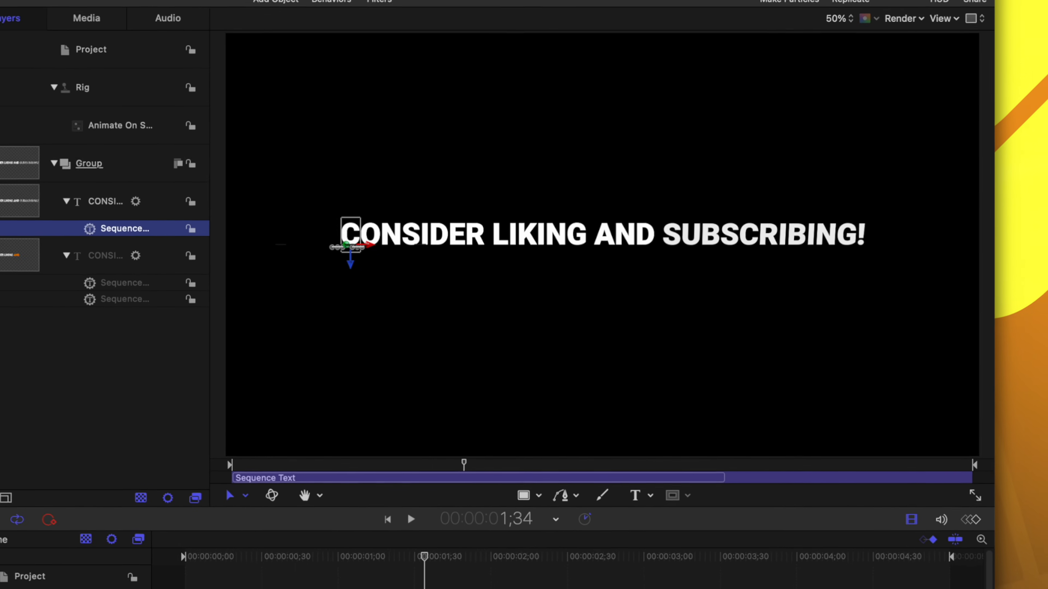
pyautogui.moveTo(89, 351); pyautogui.dragTo(166, 326)
pyautogui.moveTo(200, 361); pyautogui.dragTo(209, 361)
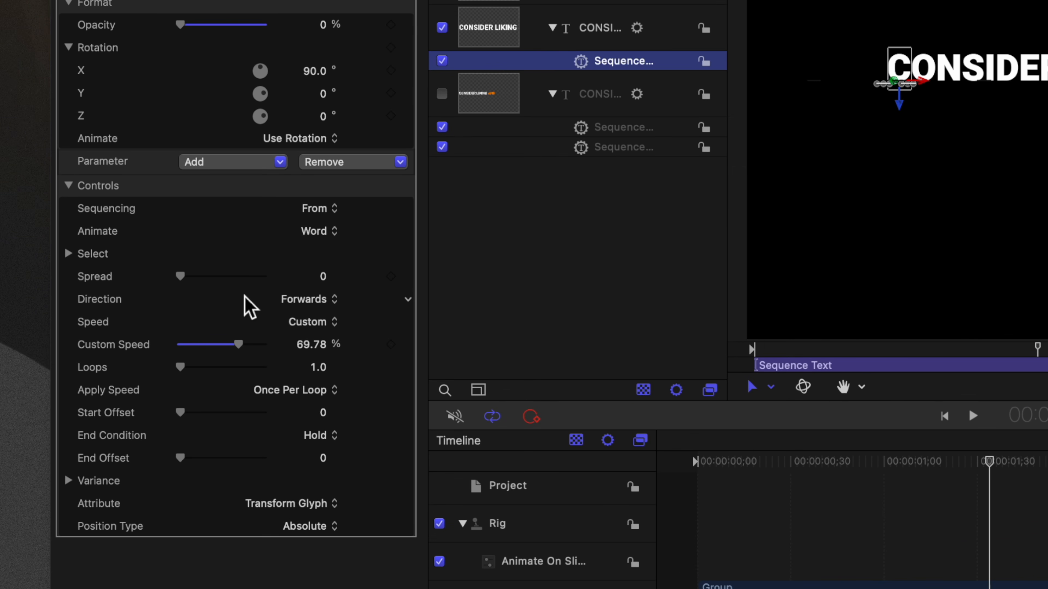
pyautogui.click(325, 213)
pyautogui.click(338, 260)
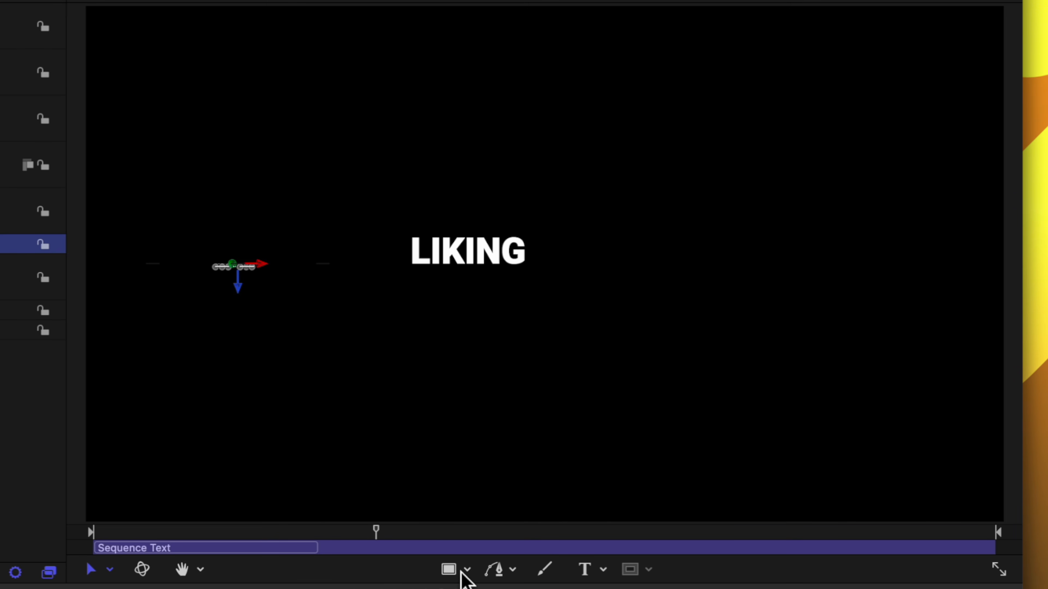
# Draw a rectangle about 640 by 230 around the word LIKING, without an outline, and place it beneath the duplicate text layer
pyautogui.click(454, 570)
pyautogui.moveTo(410, 230); pyautogui.dragTo(554, 285)
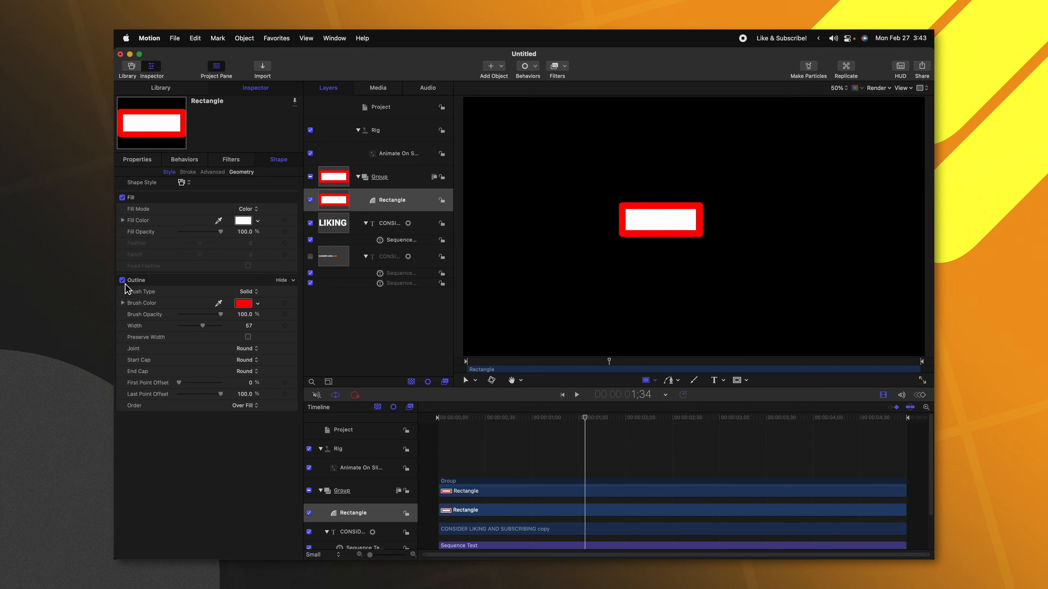
pyautogui.click(122, 280)
pyautogui.click(348, 202)
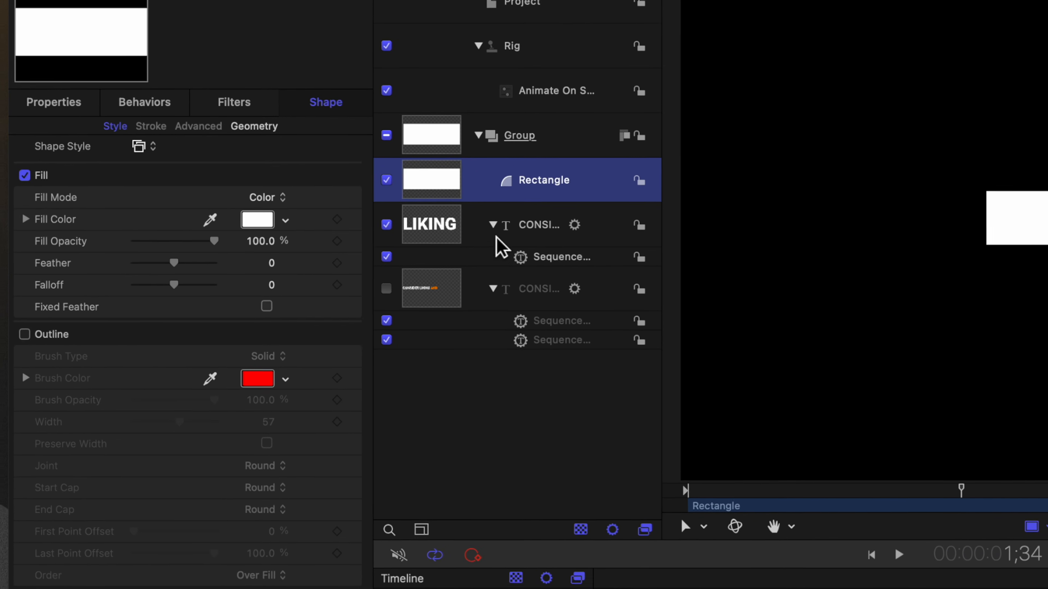
pyautogui.press('super+bracketleft')
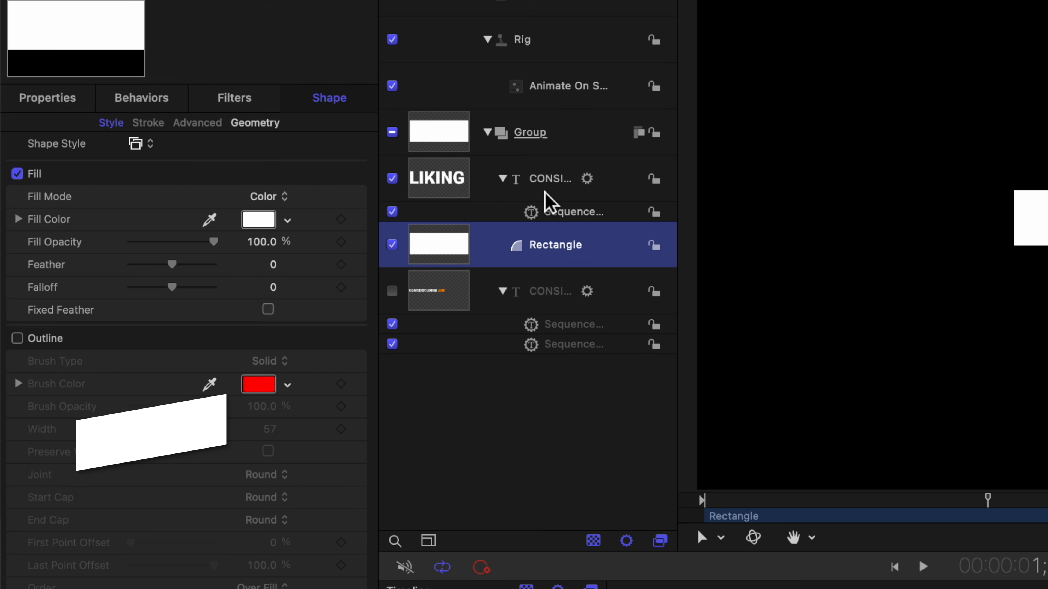
# Fill the rectangle with dark grey and set its Roundness to 31
pyautogui.click(258, 226)
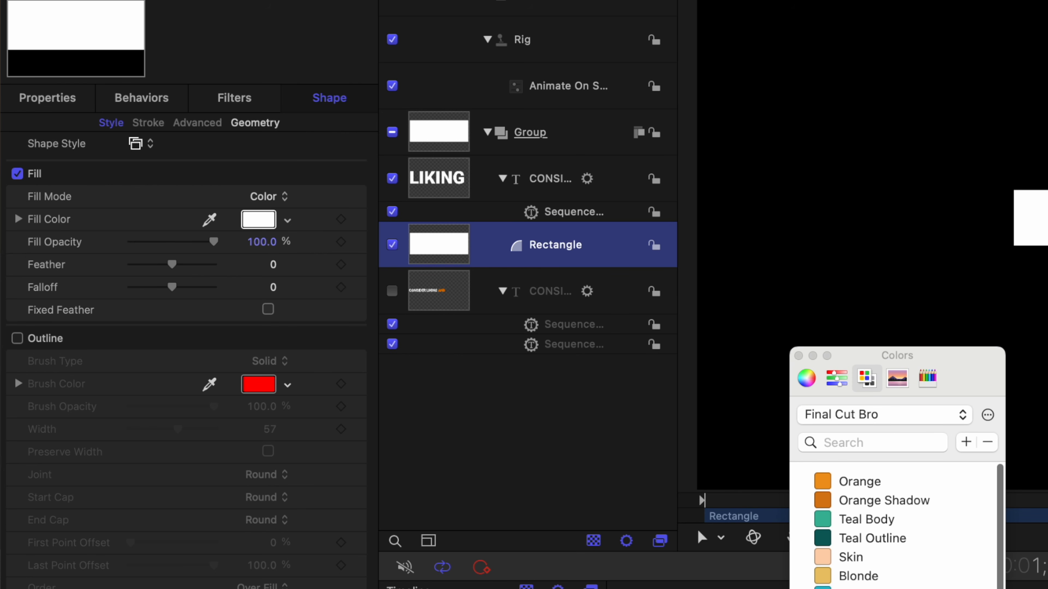
pyautogui.click(850, 588)
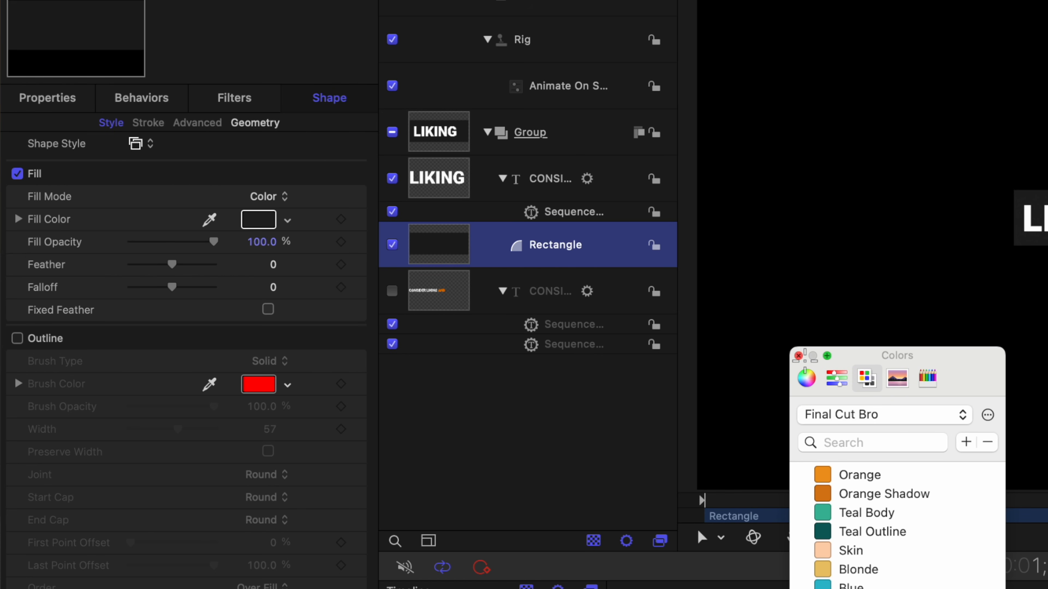
pyautogui.click(799, 356)
pyautogui.click(261, 123)
pyautogui.moveTo(136, 178); pyautogui.dragTo(178, 186)
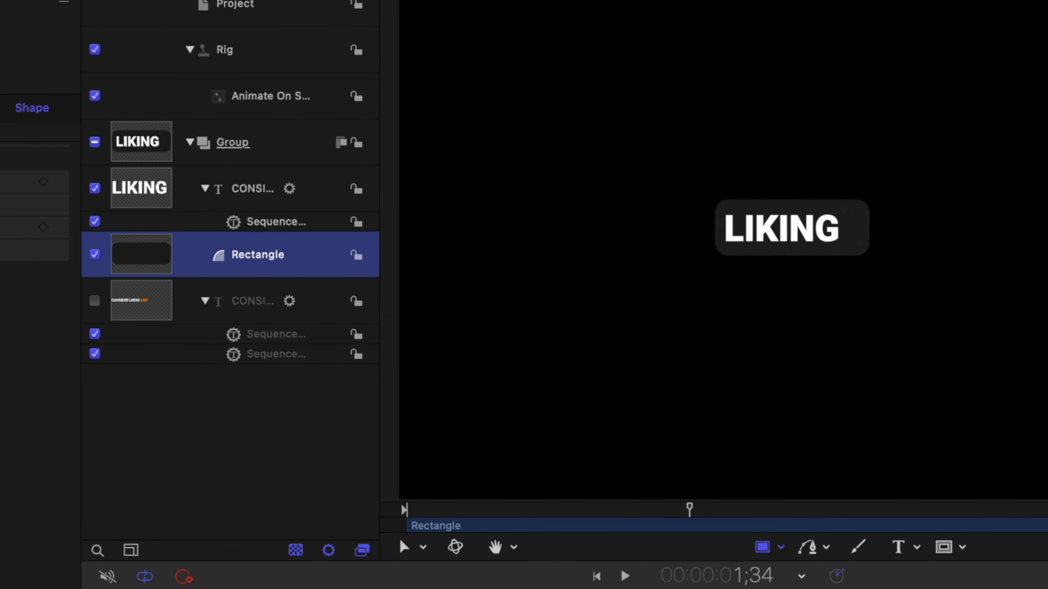
# Add a Link behavior to the rectangle's Width, using the duplicate text layer's Object Width as its source
pyautogui.click(21, 218)
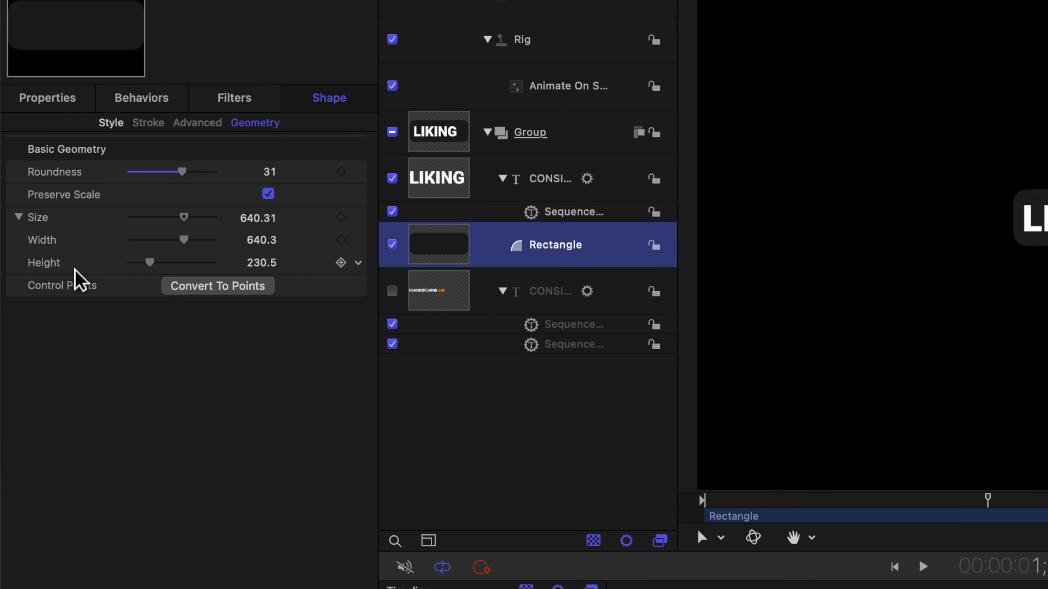
pyautogui.click(357, 240)
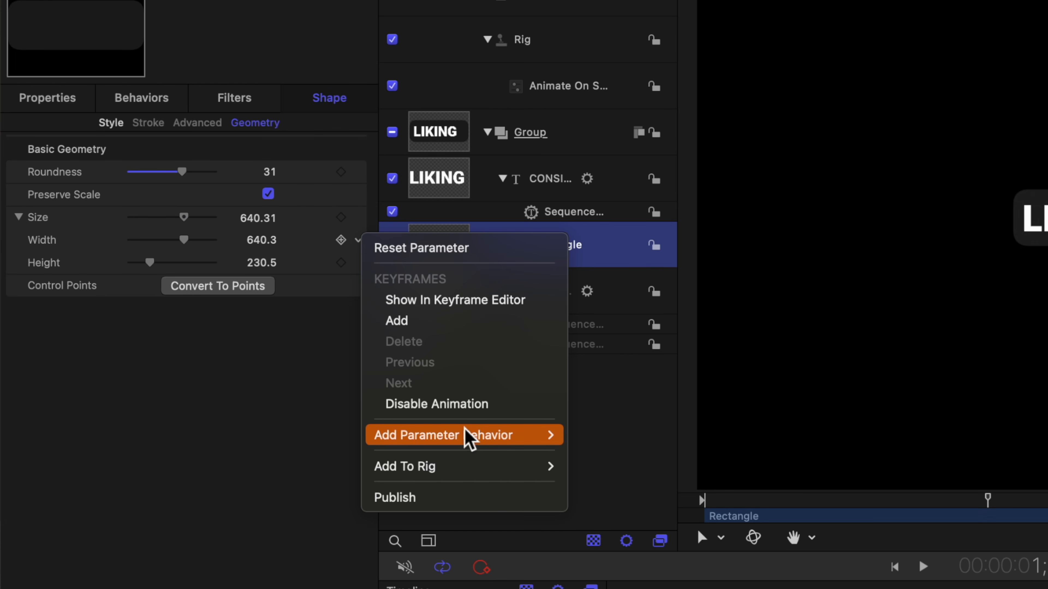
pyautogui.moveTo(544, 440)
pyautogui.click(614, 519)
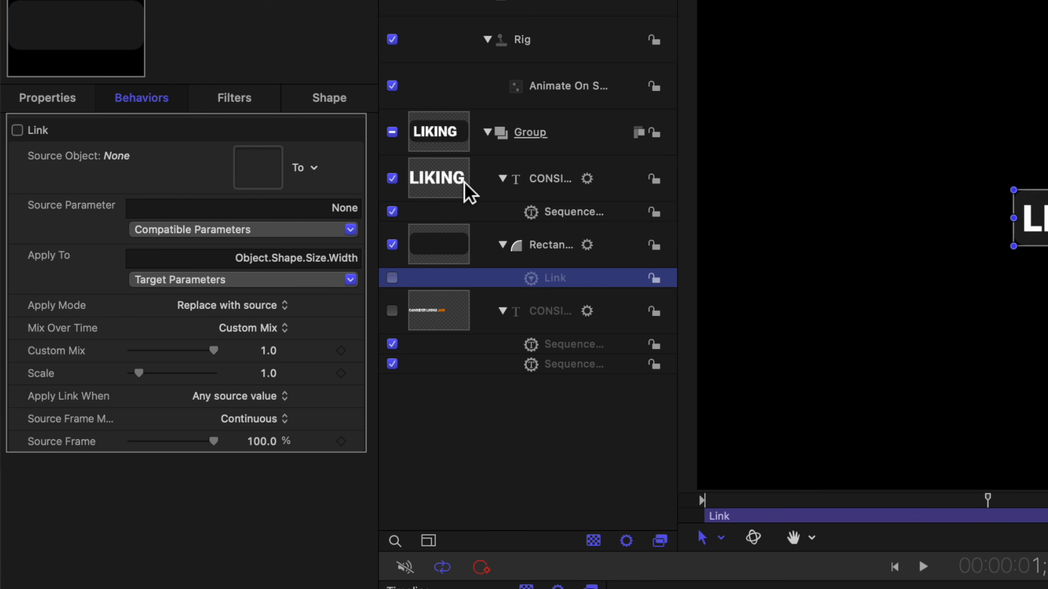
pyautogui.moveTo(251, 164); pyautogui.dragTo(267, 170)
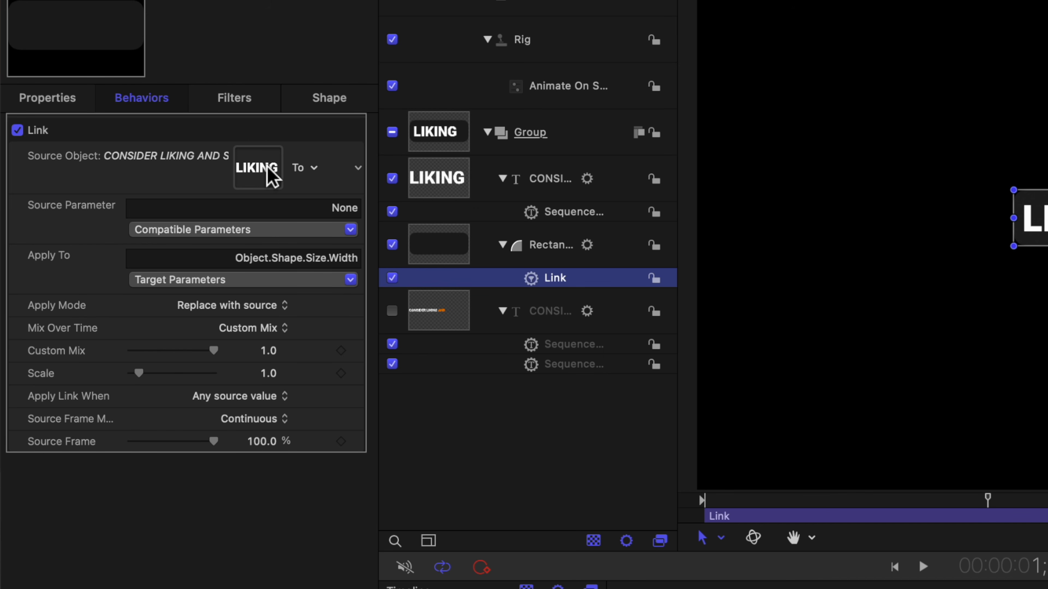
pyautogui.click(200, 230)
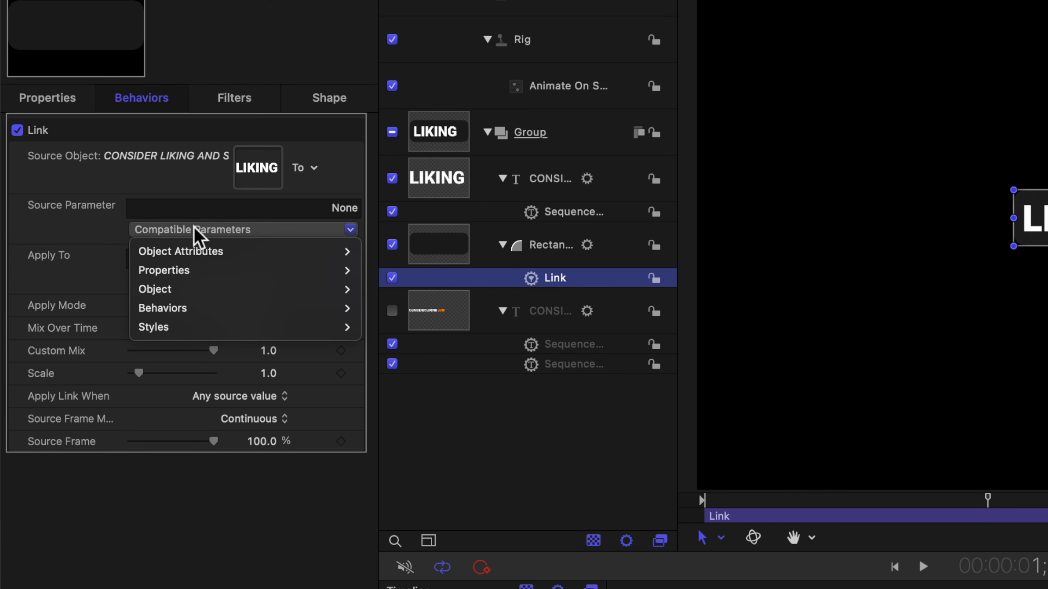
pyautogui.moveTo(211, 256)
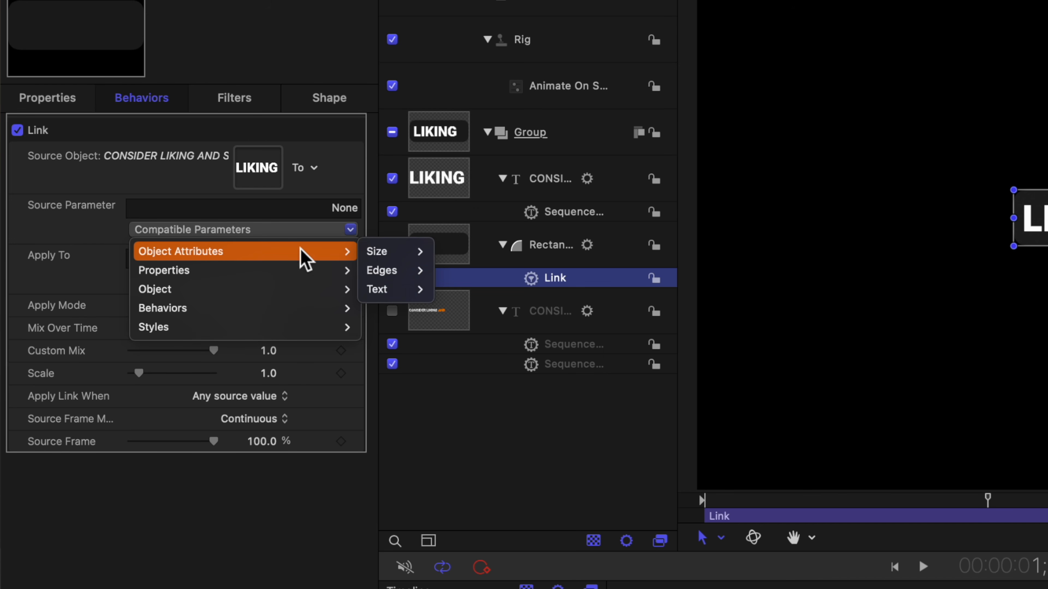
pyautogui.moveTo(405, 251)
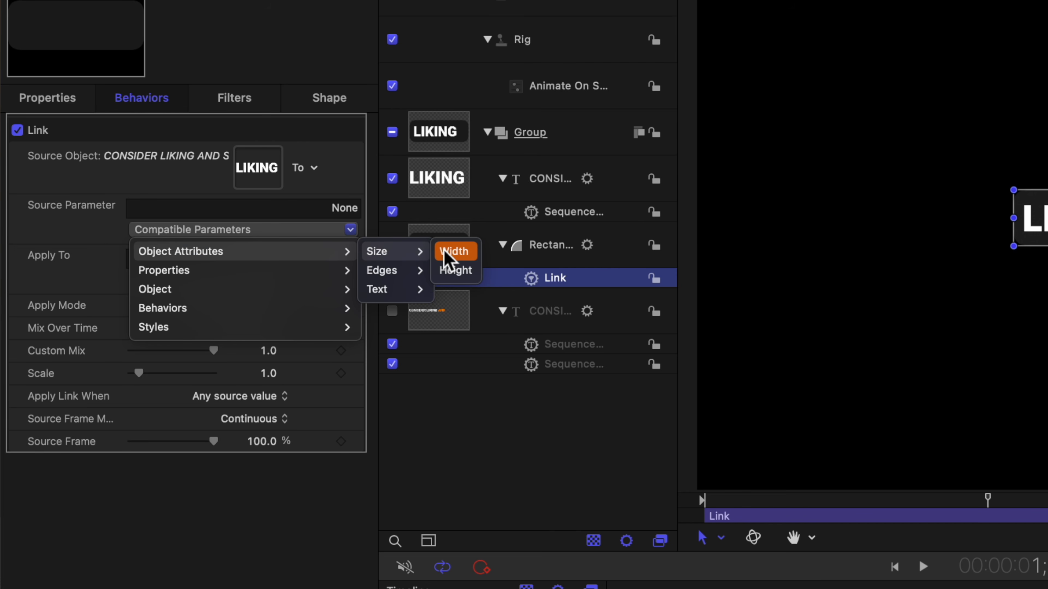
pyautogui.click(454, 251)
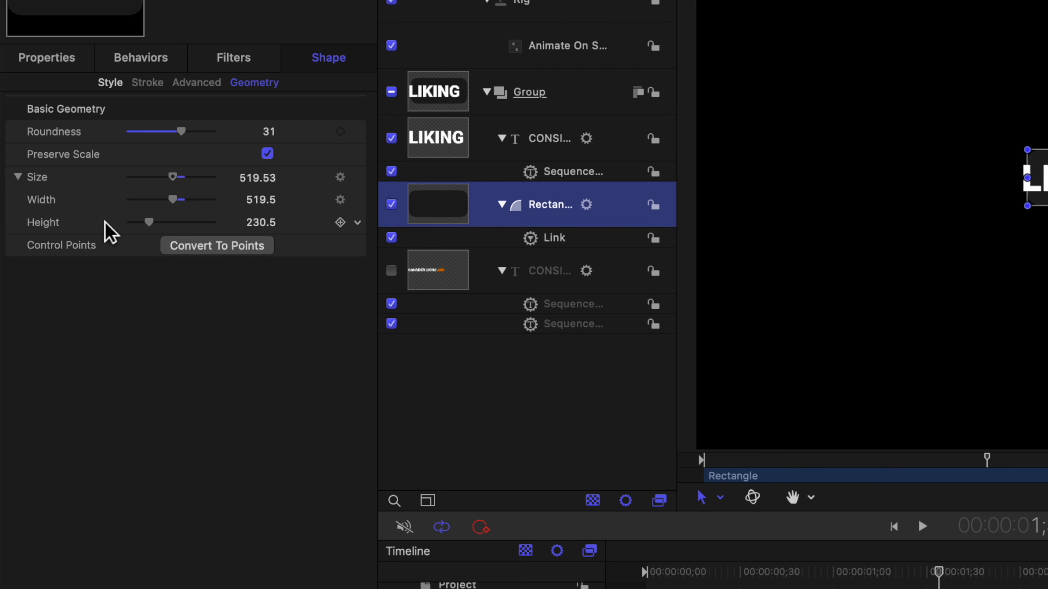
# Add a second Link behavior driving the rectangle's Height from the duplicate text layer's Object Height
pyautogui.click(358, 225)
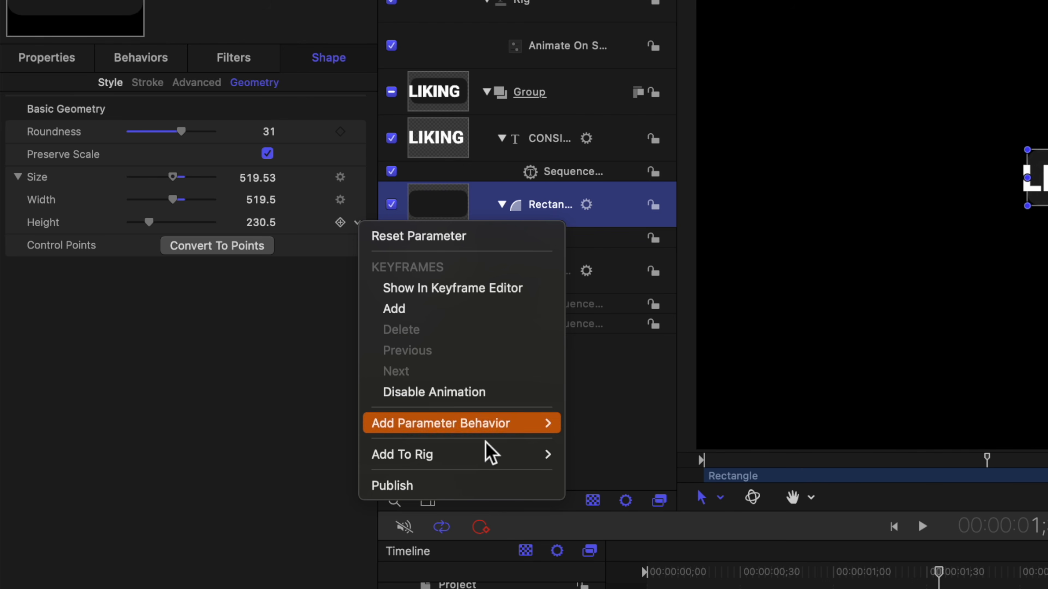
pyautogui.moveTo(486, 425)
pyautogui.click(597, 506)
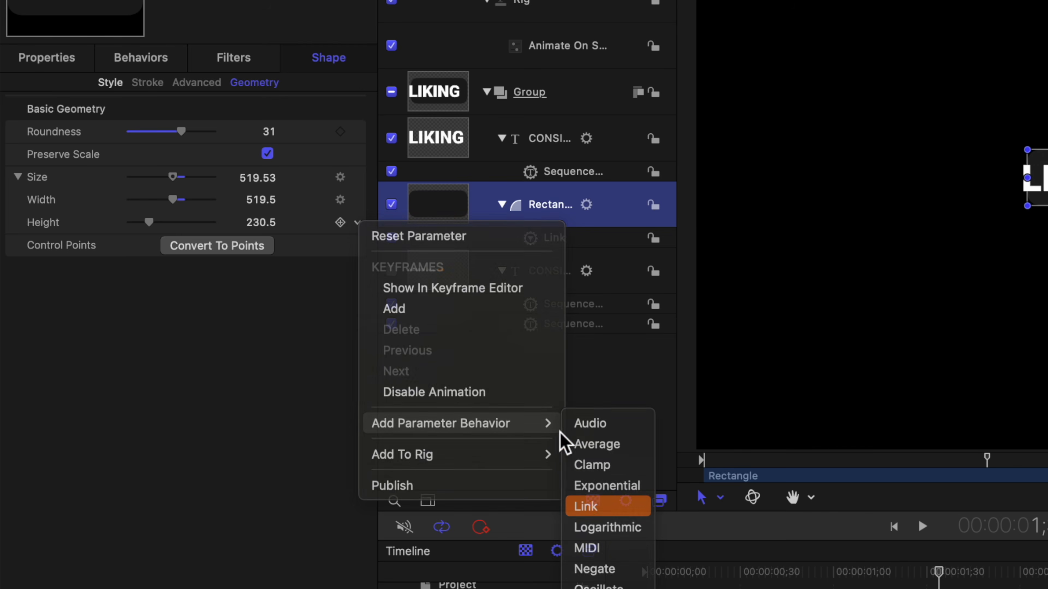
pyautogui.moveTo(226, 125); pyautogui.dragTo(237, 125)
pyautogui.click(232, 185)
pyautogui.click(231, 188)
pyautogui.click(226, 194)
pyautogui.moveTo(223, 212)
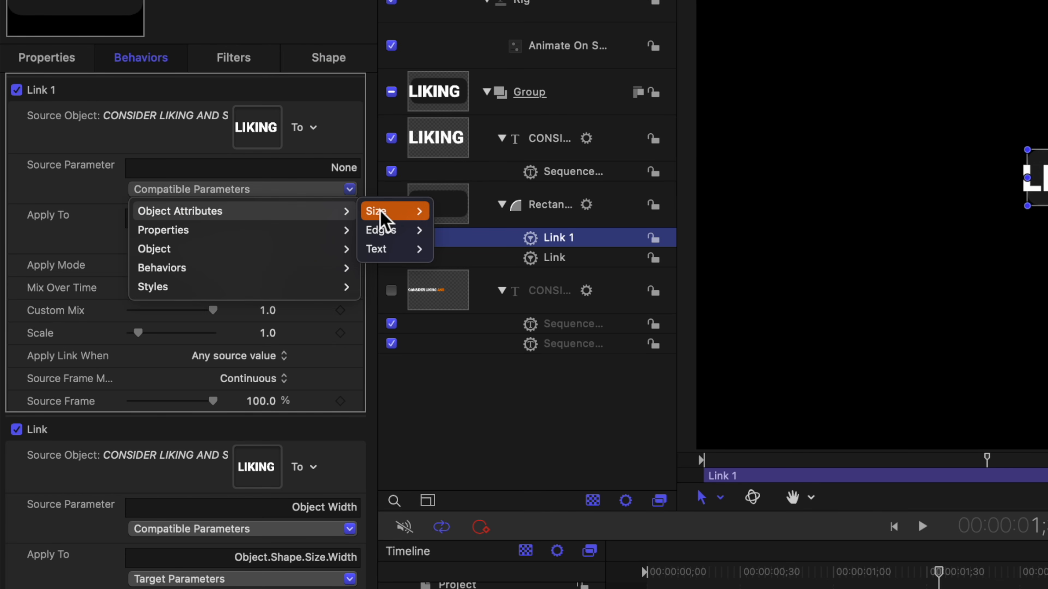
pyautogui.moveTo(382, 212)
pyautogui.click(455, 231)
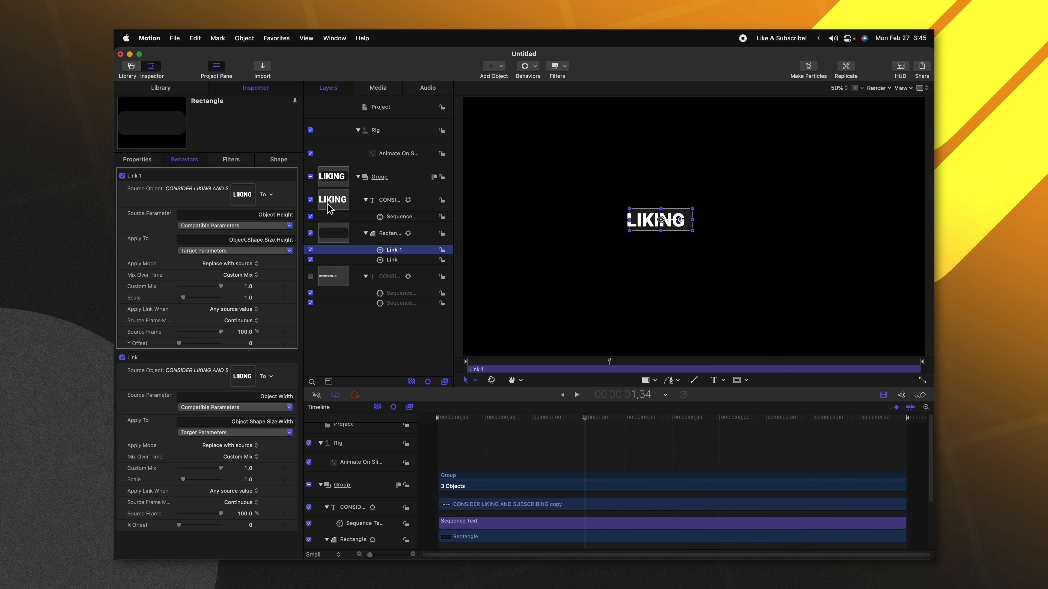
# Test-move the duplicate text layer upward in the canvas and undo the move
pyautogui.click(330, 208)
pyautogui.moveTo(685, 226); pyautogui.dragTo(685, 190)
pyautogui.press('super+z')
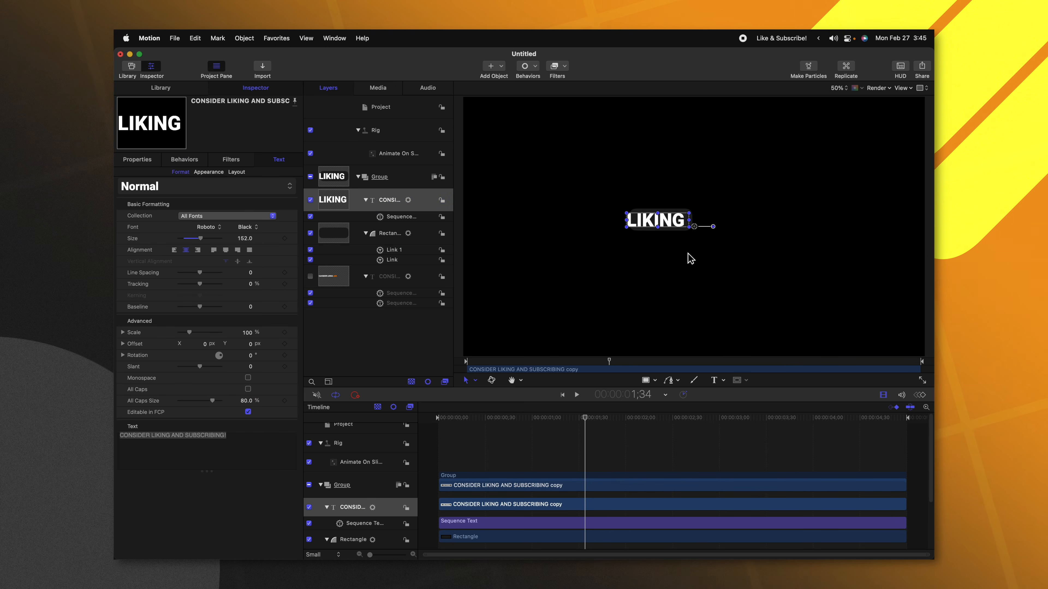
# Add an Align To behavior to the rectangle with the duplicate text layer as its target object
pyautogui.click(335, 234)
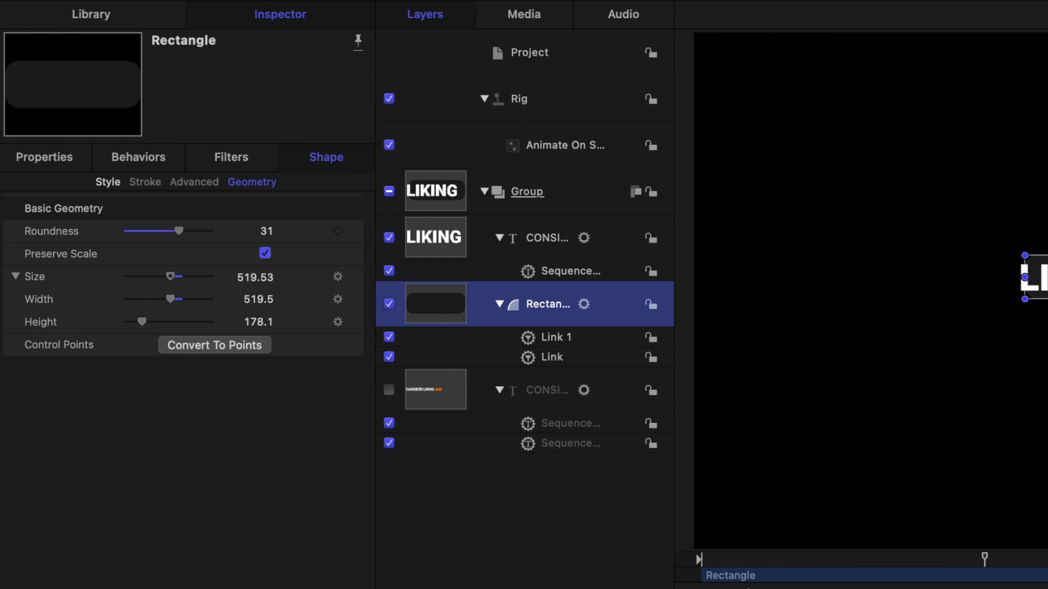
pyautogui.click(819, 1)
pyautogui.moveTo(866, 18)
pyautogui.click(961, 18)
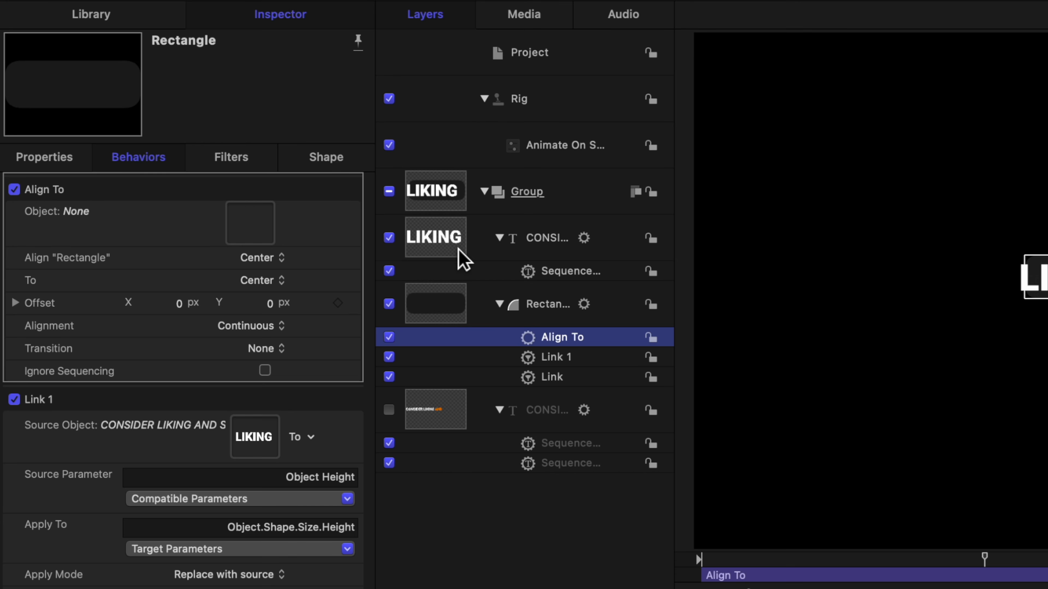
pyautogui.moveTo(291, 210); pyautogui.dragTo(251, 211)
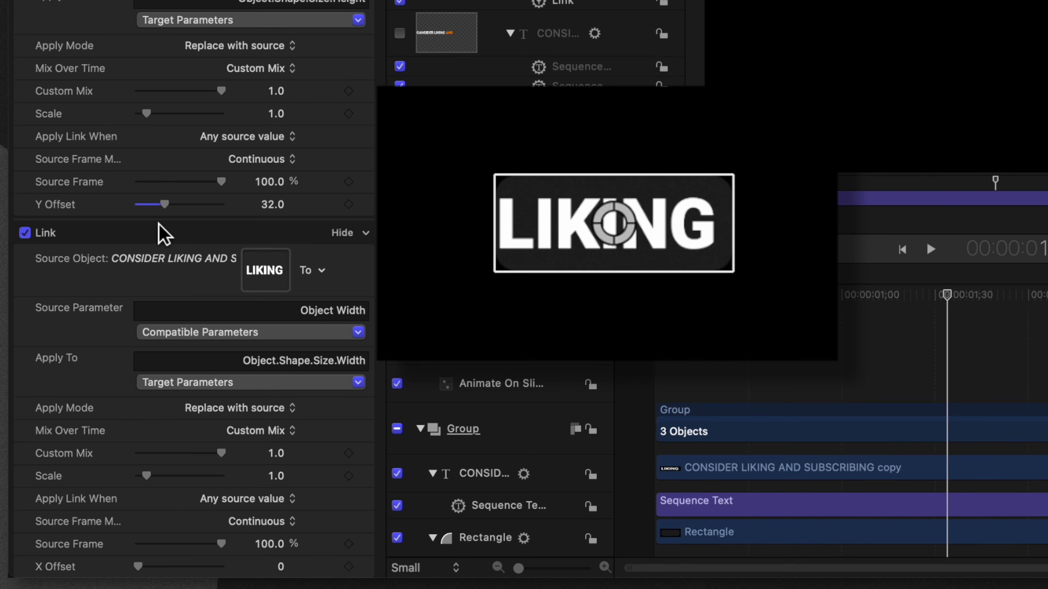
# Pad the rectangle with Link offsets of Y 32 and X 79, and scrub the text's Custom Speed to check the fit
pyautogui.moveTo(157, 563); pyautogui.dragTo(208, 570)
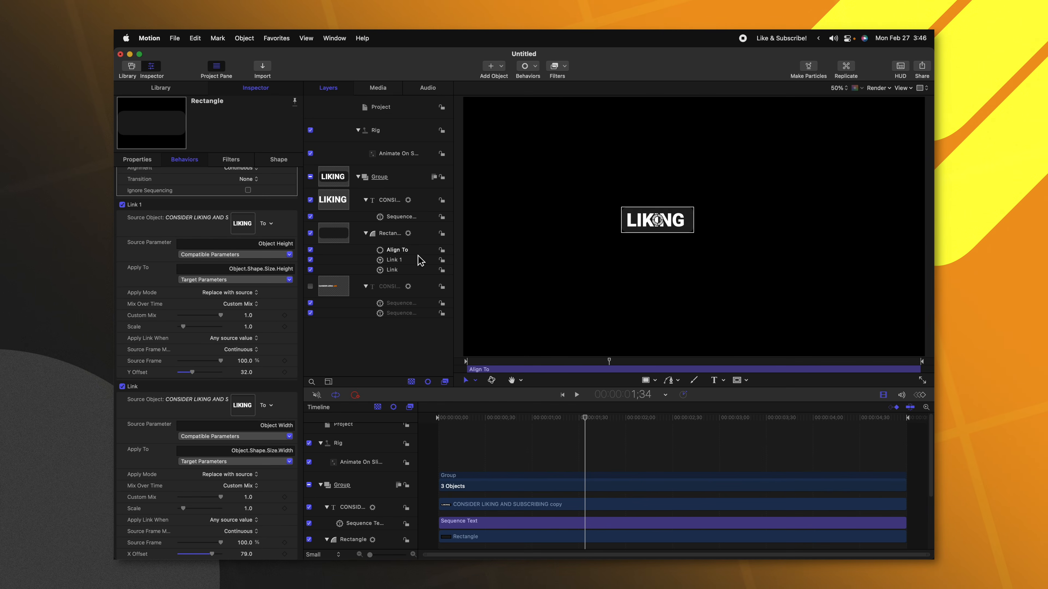
pyautogui.click(398, 217)
pyautogui.moveTo(185, 362)
pyautogui.mouseDown()
pyautogui.moveTo(218, 361)
pyautogui.moveTo(186, 362)
pyautogui.moveTo(197, 363)
pyautogui.mouseUp()
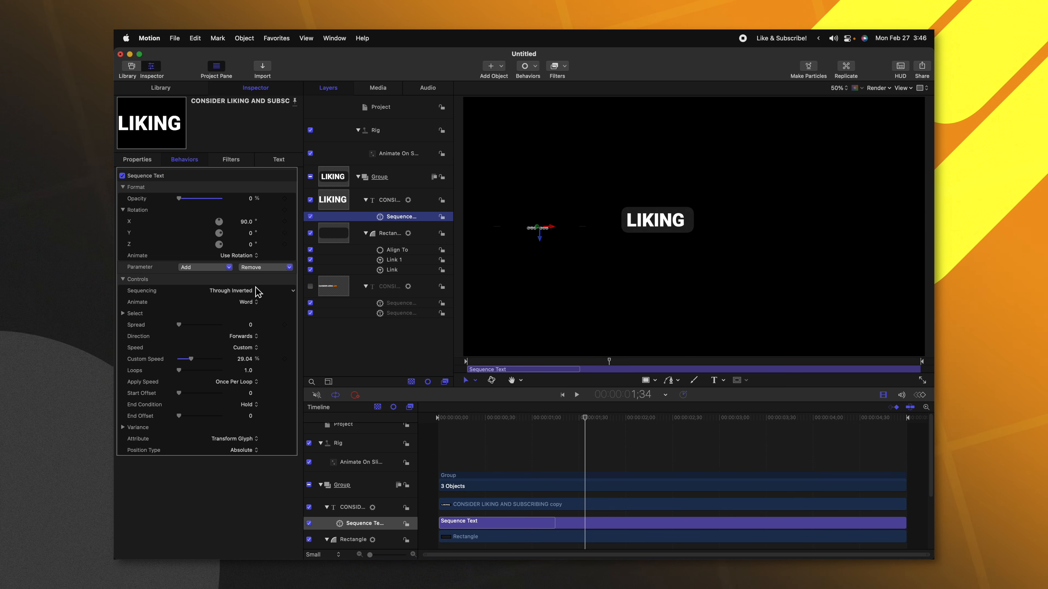
# Hide the duplicate text layer and add a Link behavior driving its Text from the original text layer's Object.Text
pyautogui.click(311, 200)
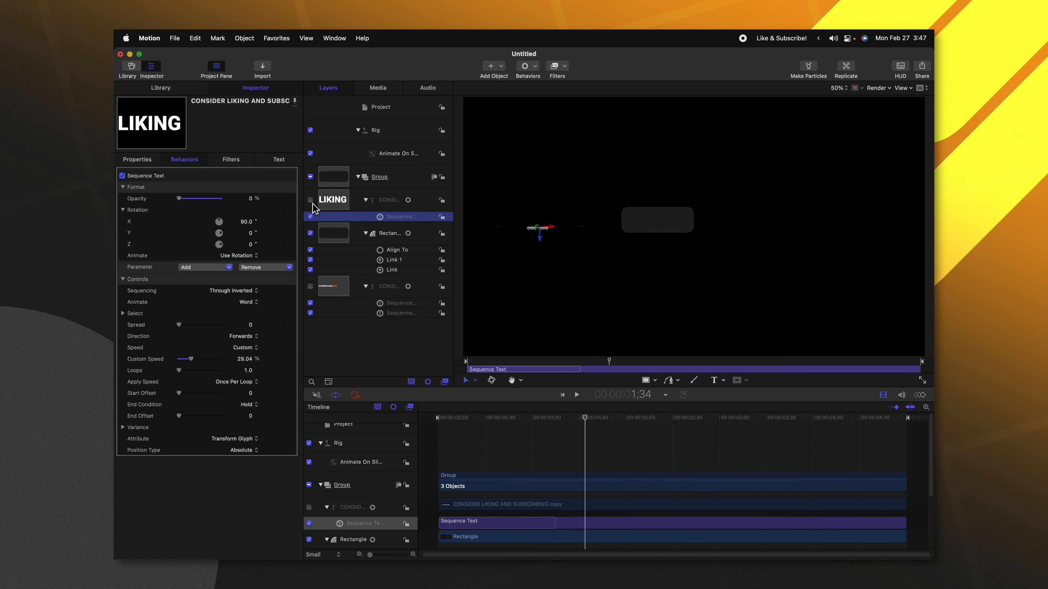
pyautogui.click(336, 207)
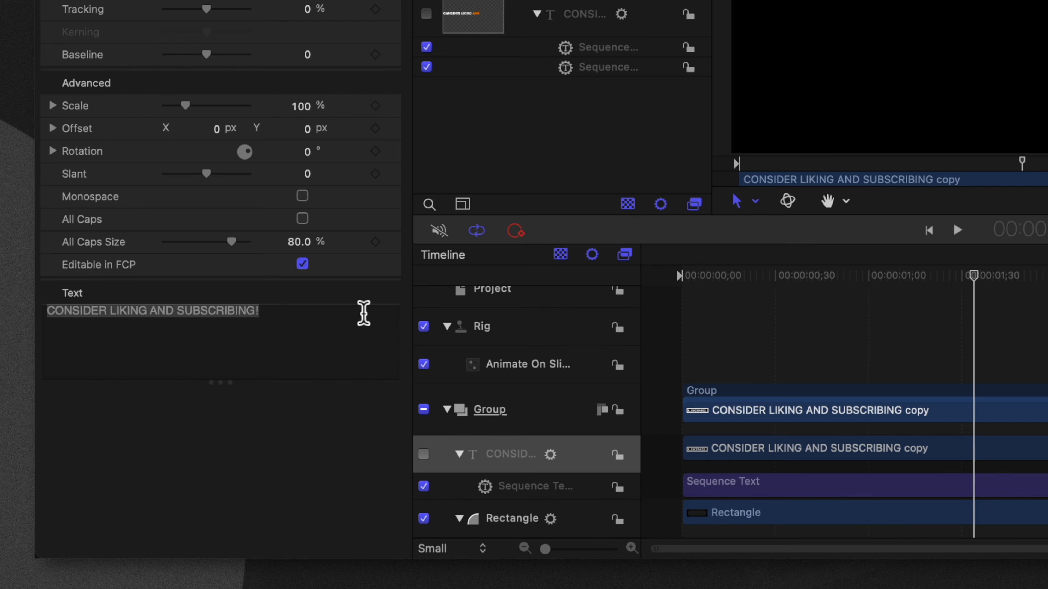
pyautogui.click(393, 294)
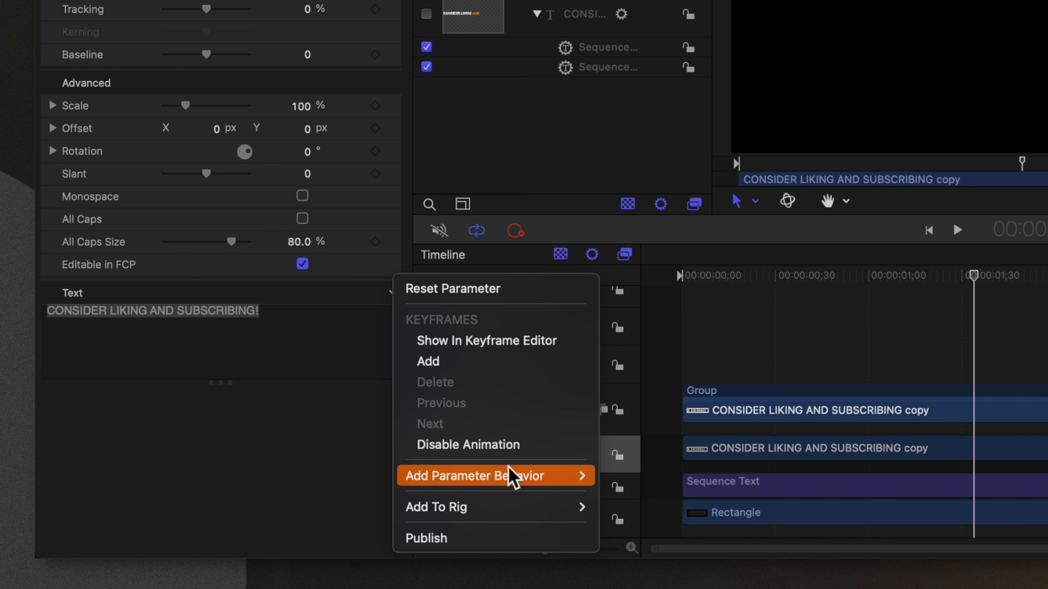
pyautogui.moveTo(533, 478)
pyautogui.click(653, 293)
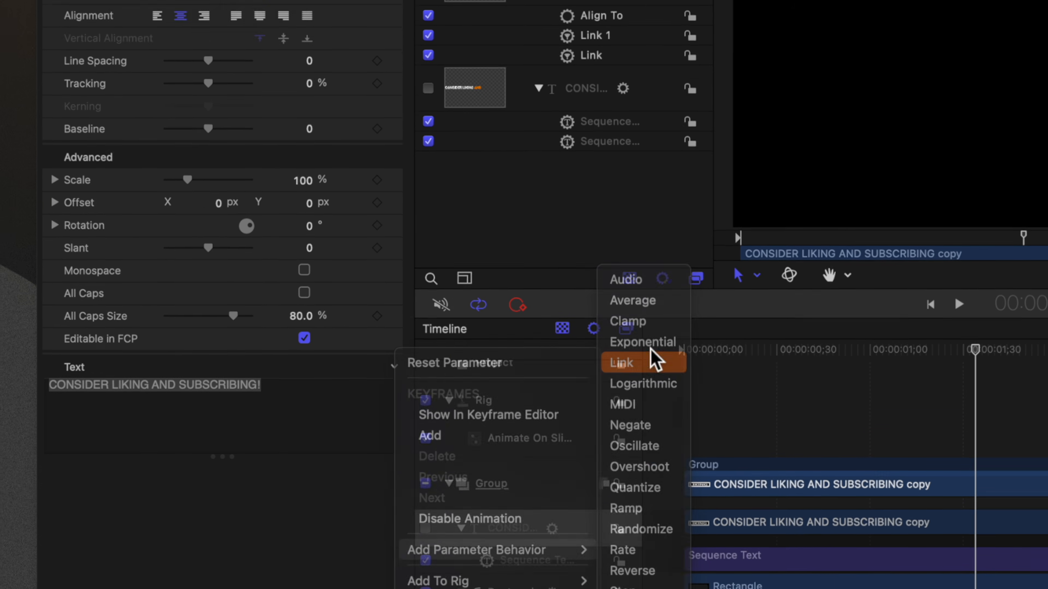
pyautogui.moveTo(492, 31); pyautogui.dragTo(453, 6)
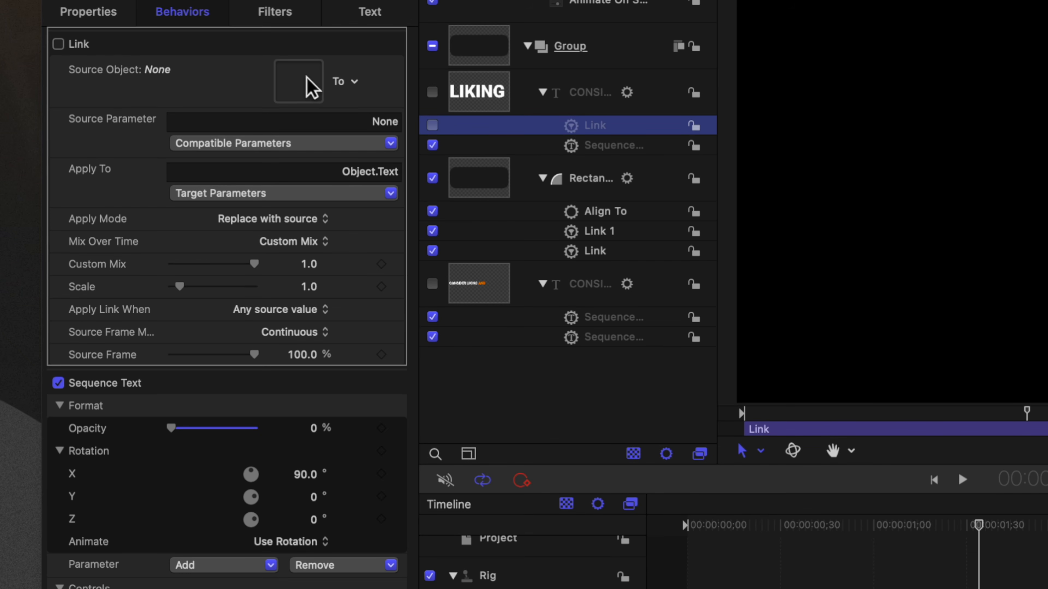
pyautogui.moveTo(312, 87); pyautogui.dragTo(312, 86)
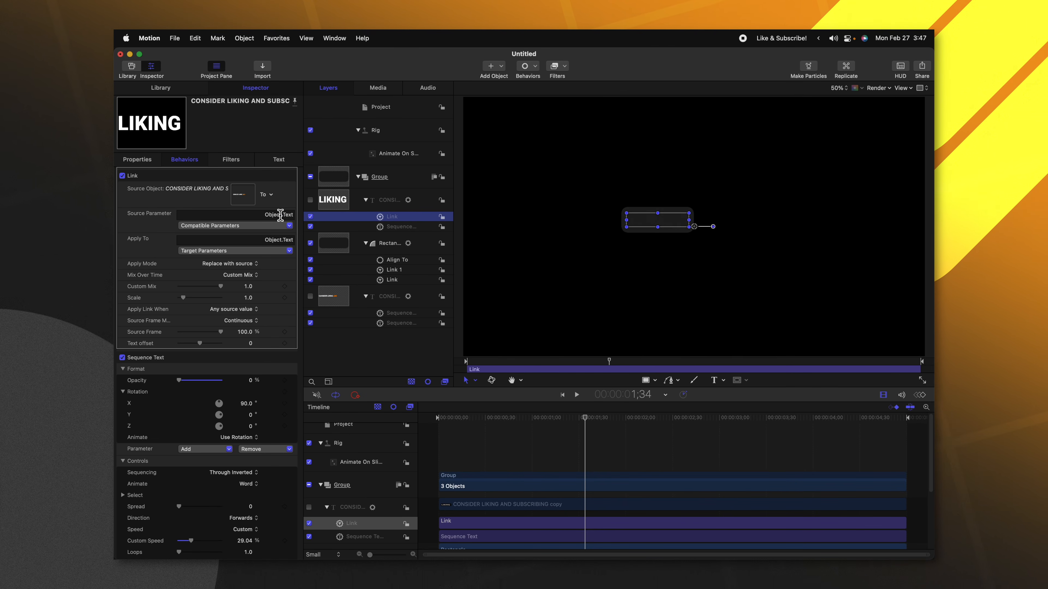
pyautogui.moveTo(273, 215); pyautogui.dragTo(293, 215)
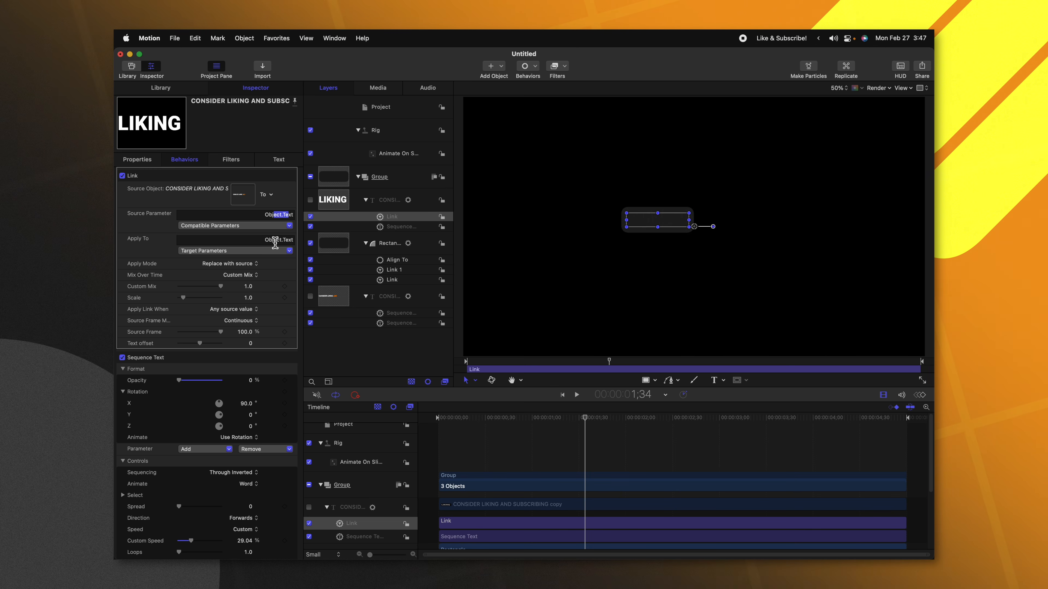
# Make the original text layer visible and send the rectangle one level back, behind that text
pyautogui.click(347, 303)
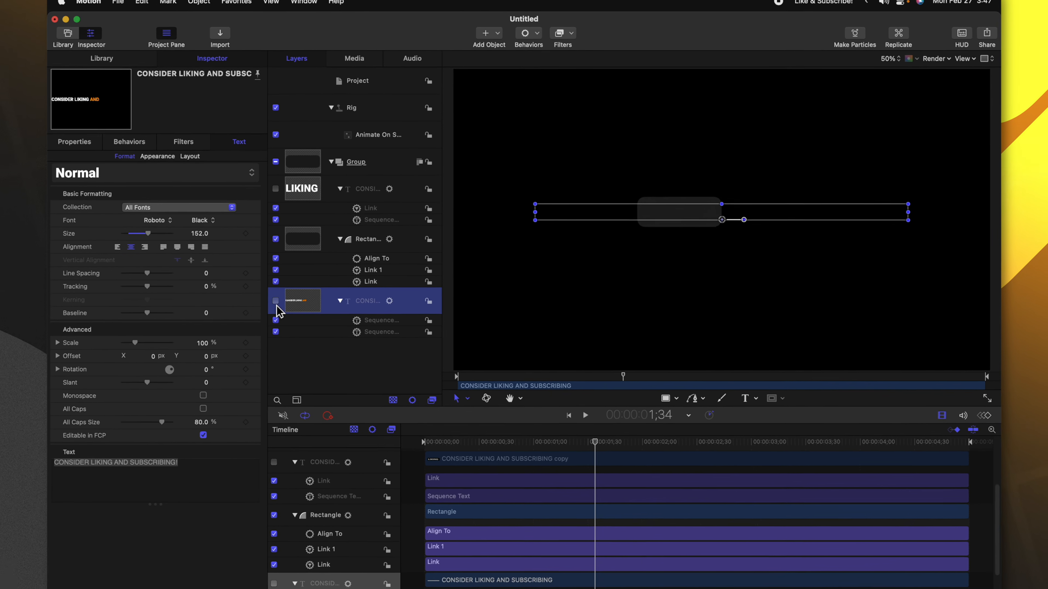
pyautogui.click(311, 296)
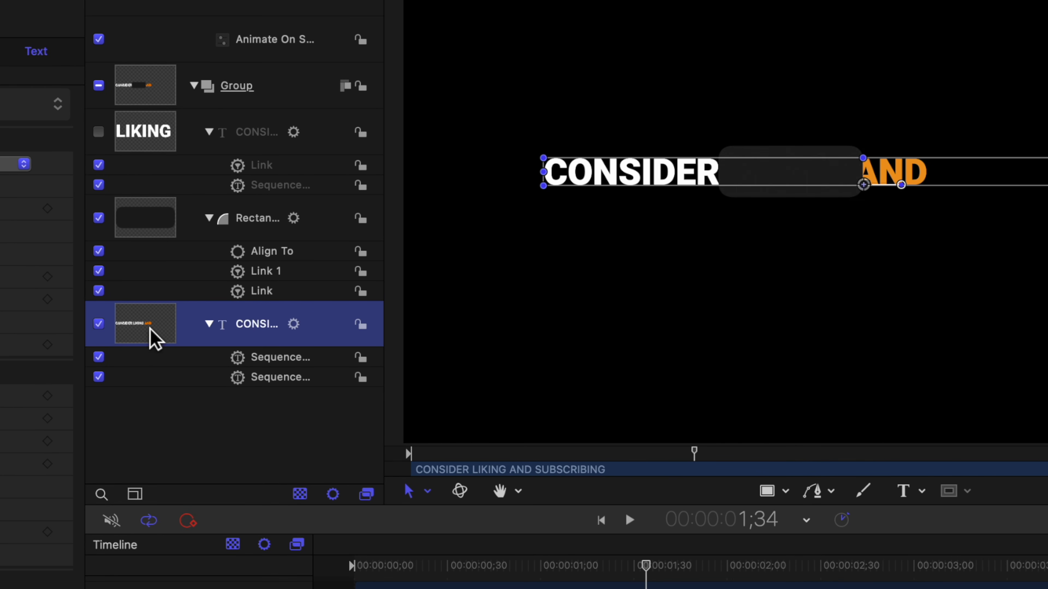
pyautogui.click(163, 236)
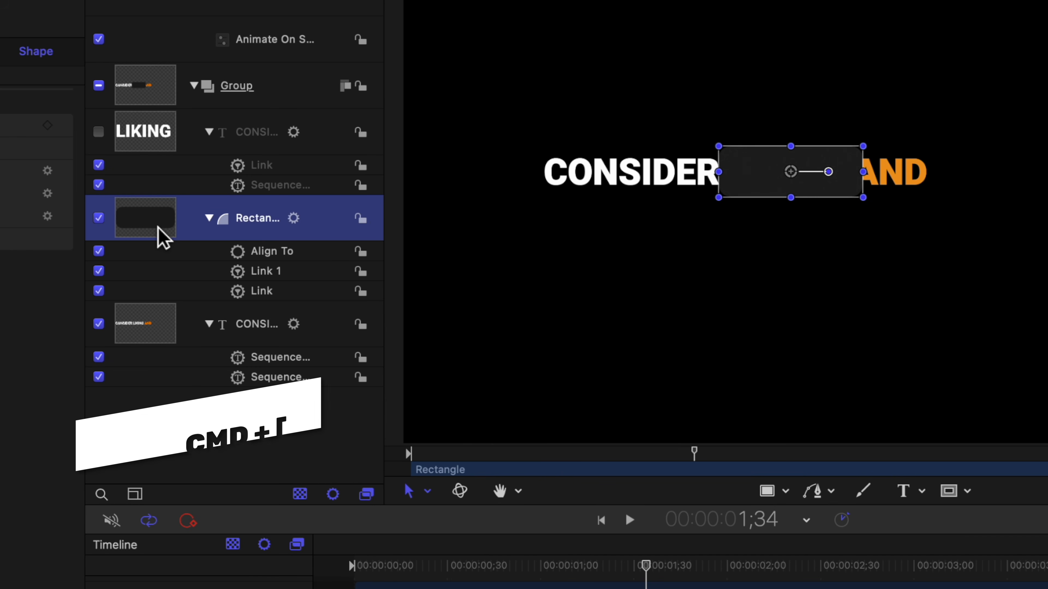
pyautogui.press('super+bracketleft')
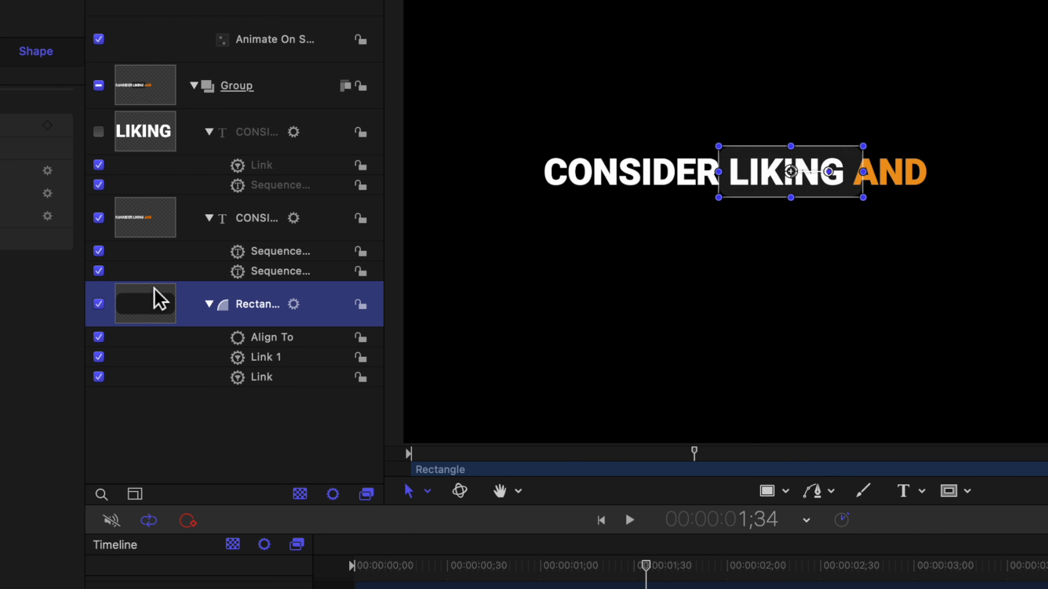
# Add the Custom Speed of the duplicate text layer's Sequence Text behavior to the existing rig's Animate On slider
pyautogui.click(182, 140)
pyautogui.click(269, 189)
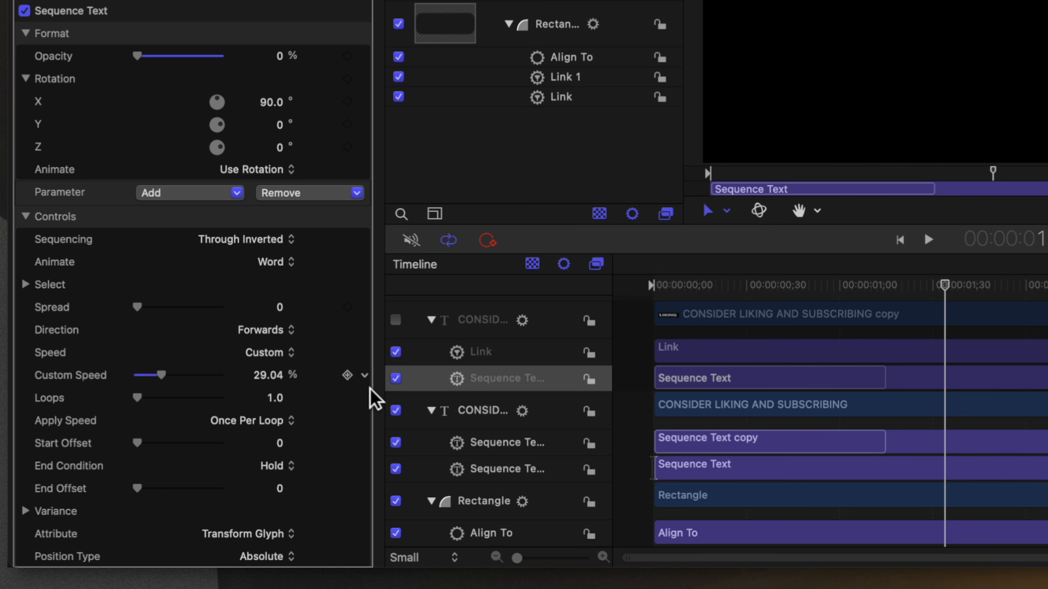
pyautogui.click(366, 376)
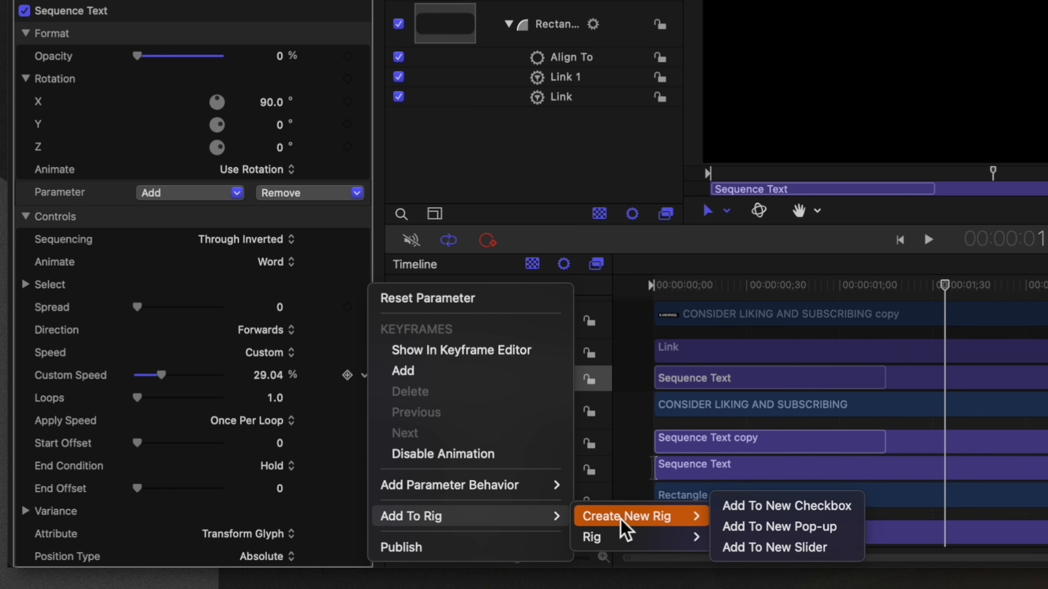
pyautogui.moveTo(664, 538)
pyautogui.click(769, 476)
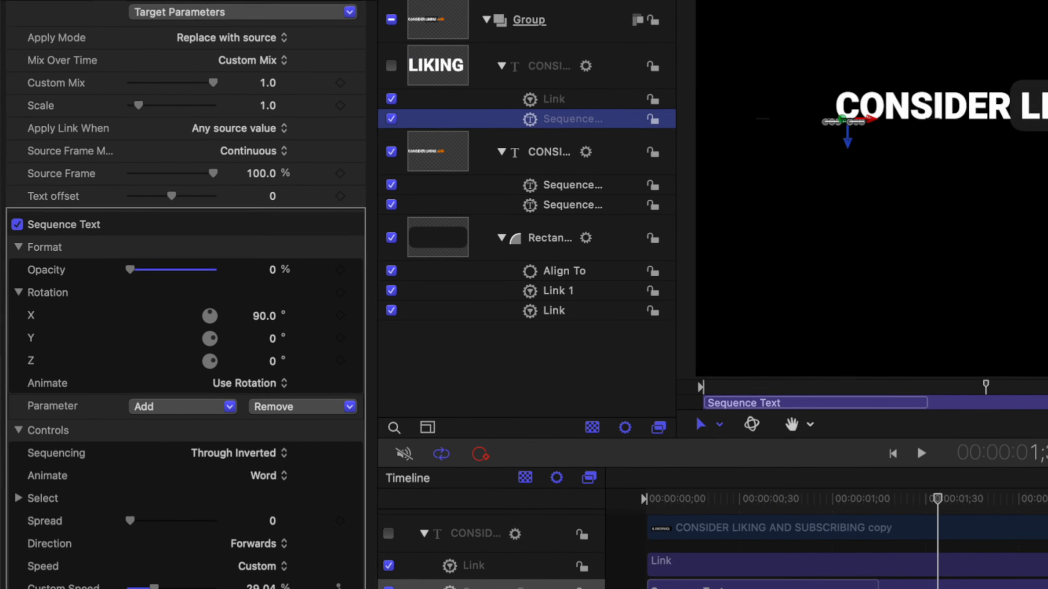
# Set the duplicate text's rigged Custom Speed to 0.1% at the Animate On slider's 0 position
pyautogui.click(549, 129)
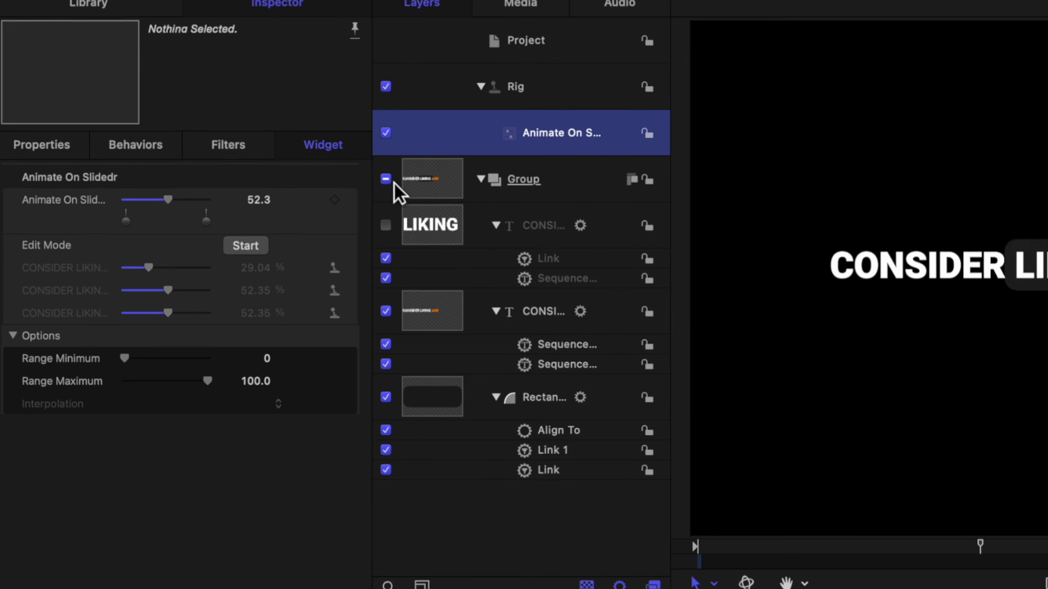
pyautogui.moveTo(157, 217); pyautogui.dragTo(110, 220)
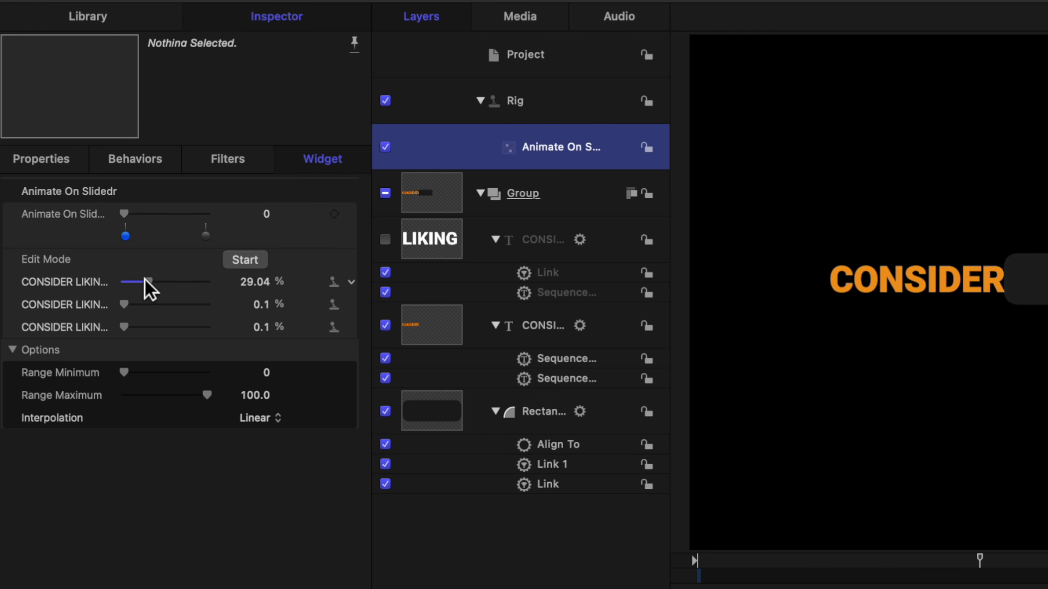
pyautogui.click(267, 281)
pyautogui.write('.')
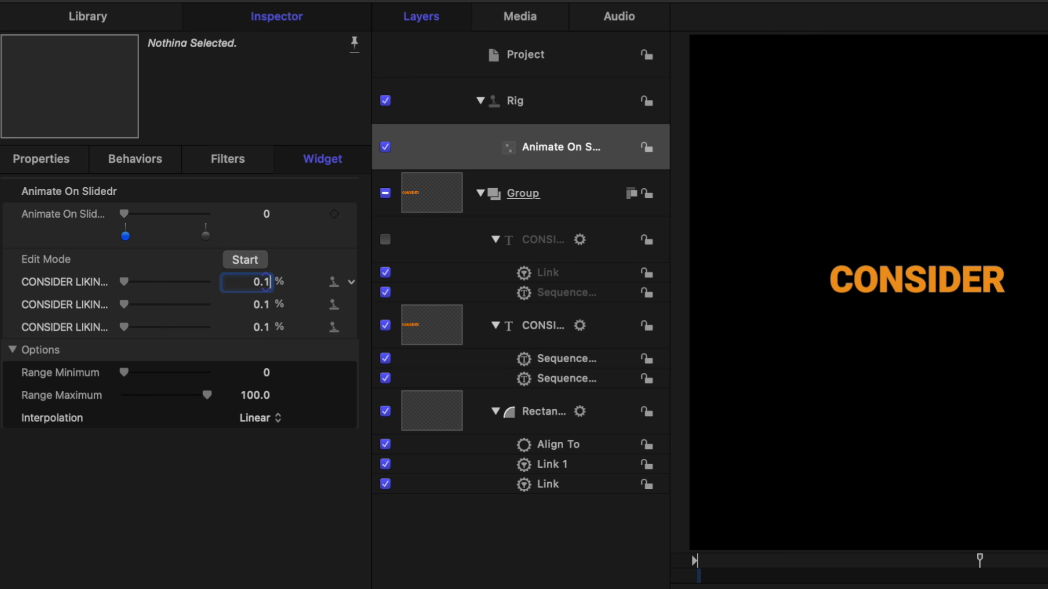
pyautogui.write('1')
pyautogui.press('Return')
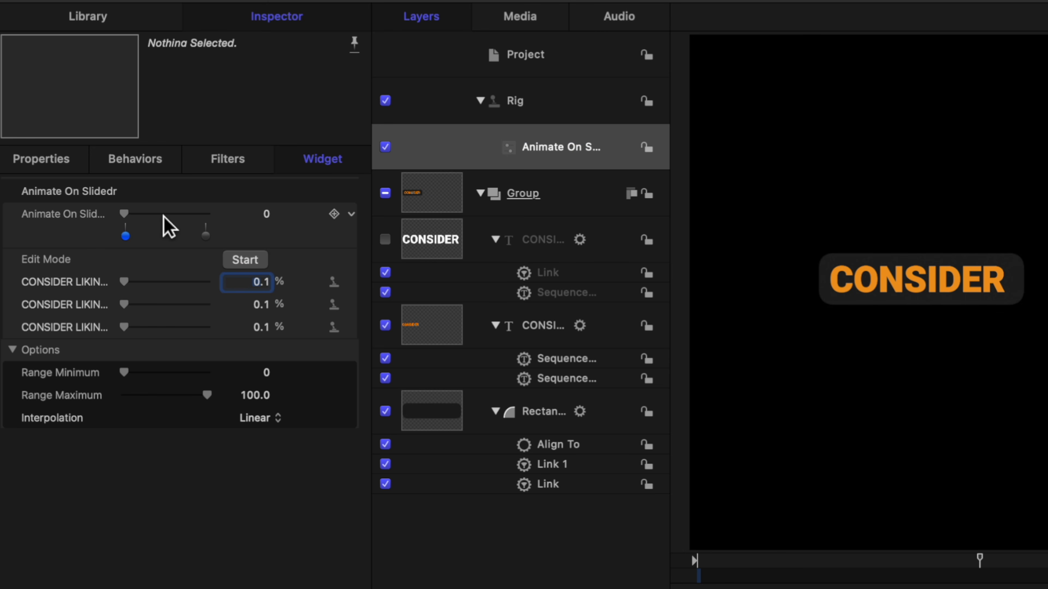
# Scrub the Animate On slider up to 100 and back to check how the words and rounded box animate
pyautogui.moveTo(162, 215); pyautogui.dragTo(292, 206)
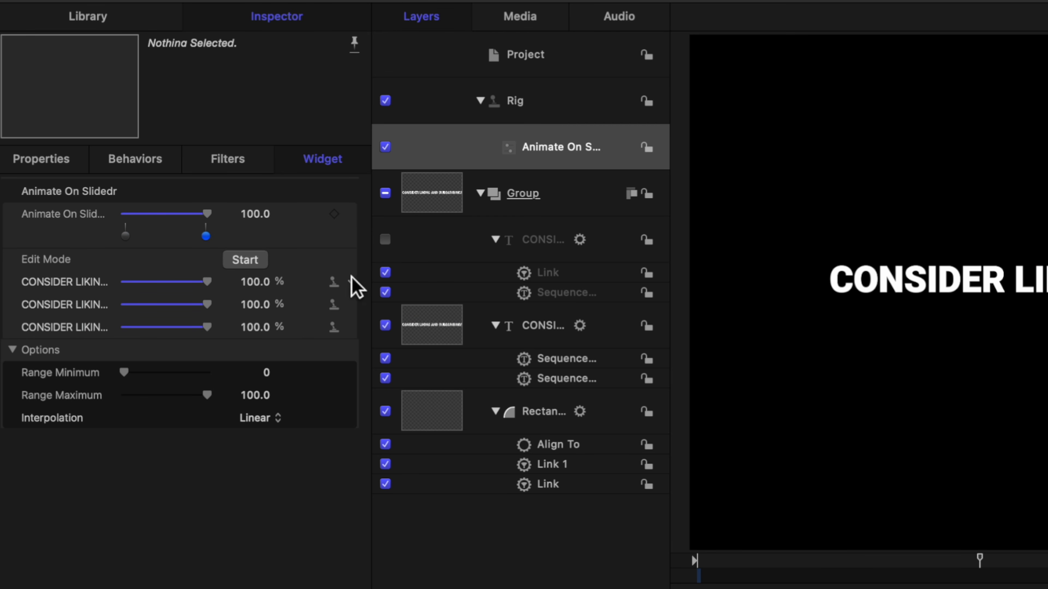
pyautogui.moveTo(182, 215); pyautogui.dragTo(148, 216)
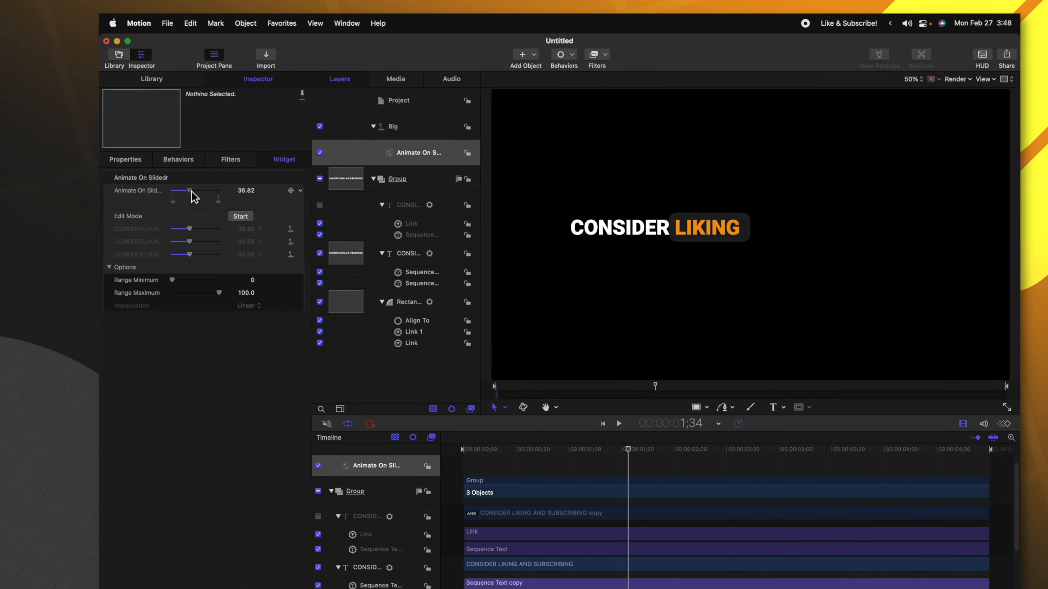
pyautogui.moveTo(191, 189); pyautogui.dragTo(219, 190)
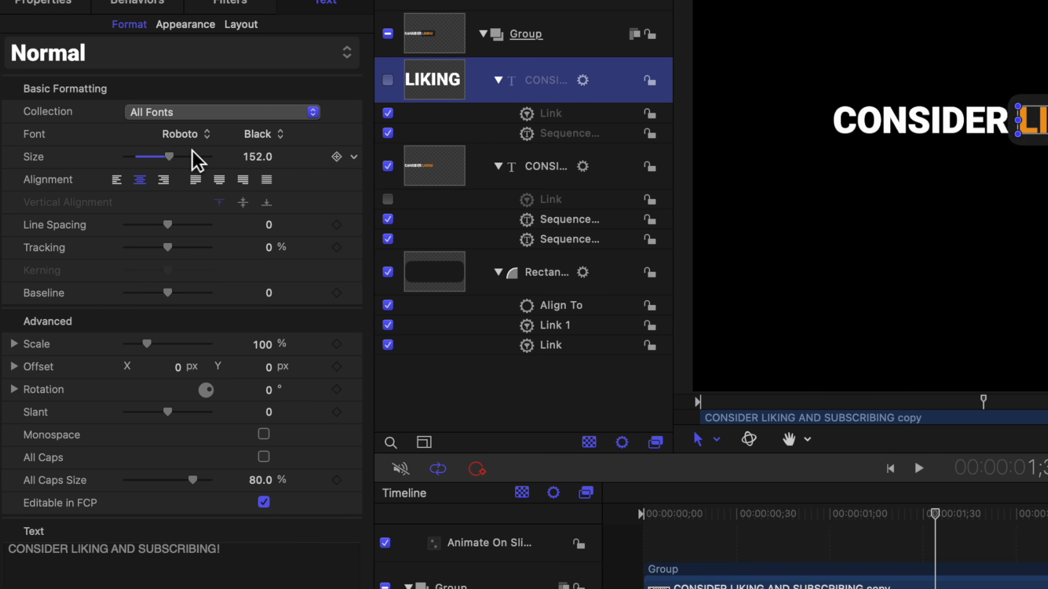
# Add a Link behavior driving the duplicate text layer's Size from the original text layer's Styles.Style.Size
pyautogui.click(356, 159)
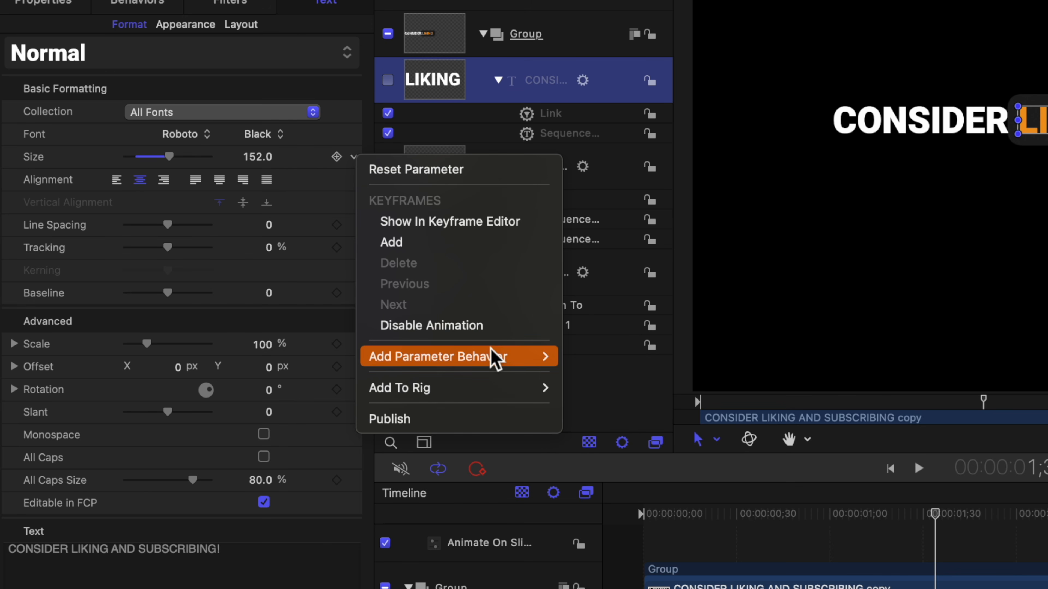
pyautogui.moveTo(433, 356)
pyautogui.click(605, 439)
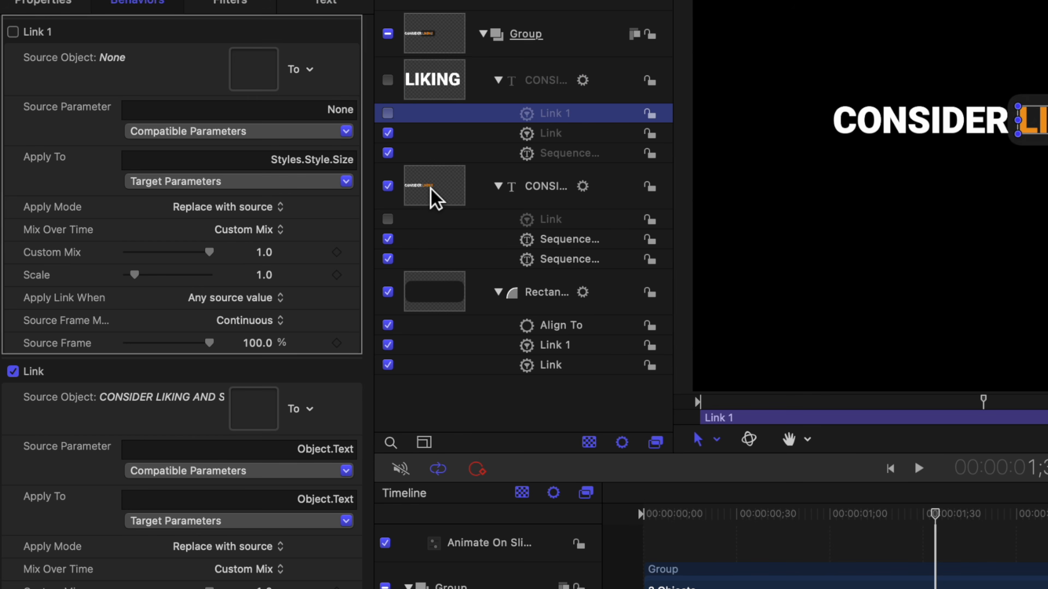
pyautogui.click(230, 125)
pyautogui.moveTo(230, 230)
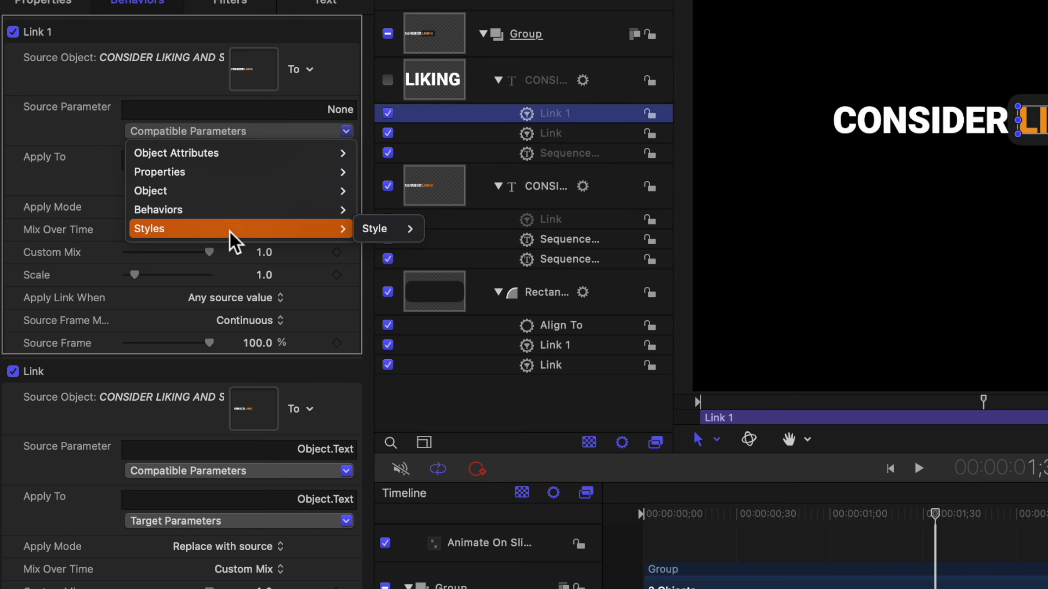
pyautogui.moveTo(405, 236)
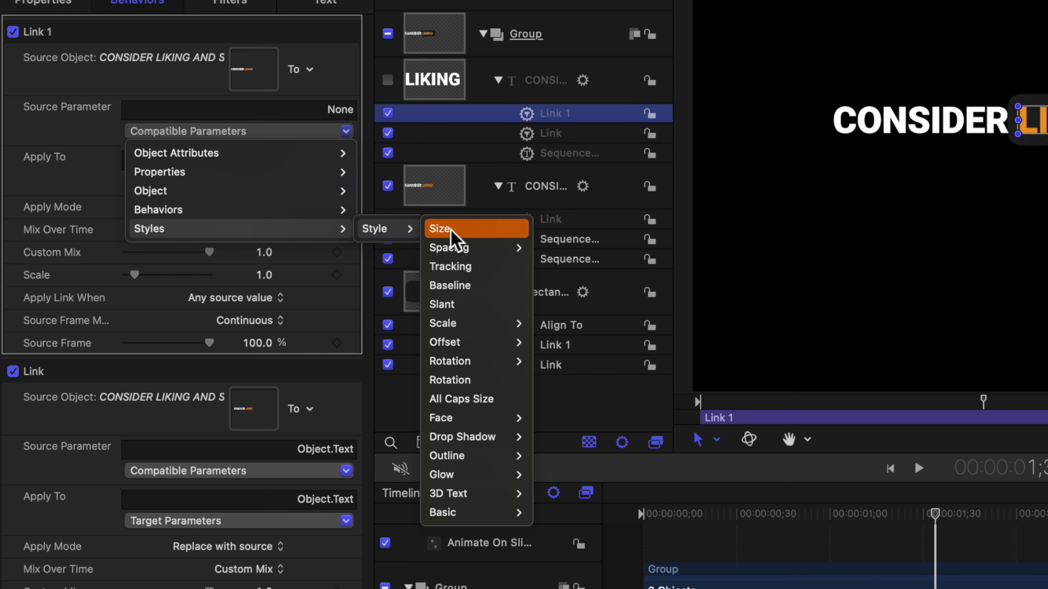
pyautogui.click(440, 229)
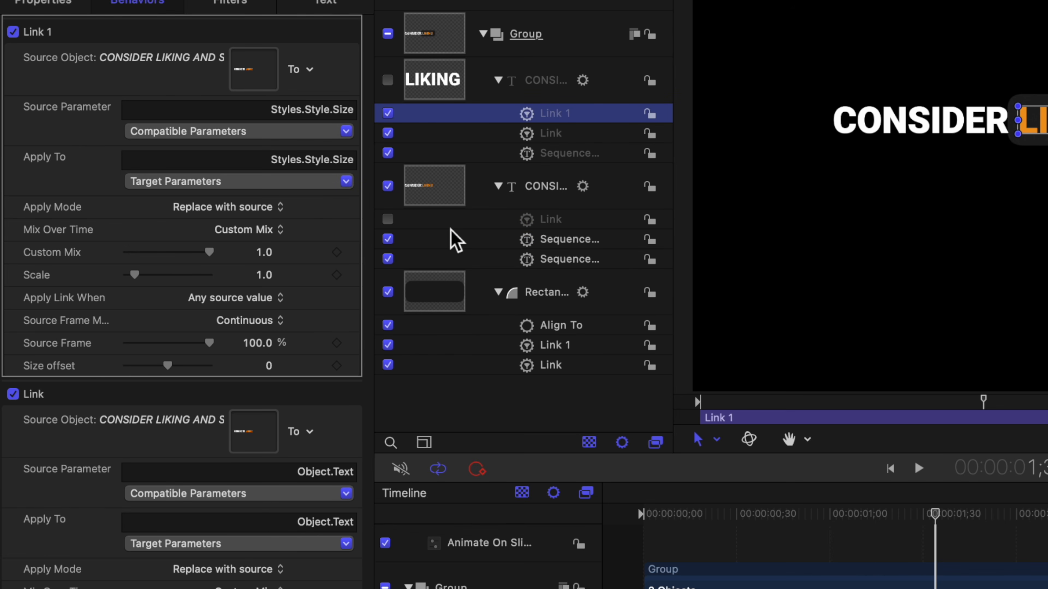
# Set the original text layer's Size to 179 to test the size link
pyautogui.click(469, 187)
pyautogui.moveTo(177, 155)
pyautogui.mouseDown()
pyautogui.moveTo(194, 155)
pyautogui.moveTo(181, 157)
pyautogui.mouseUp()
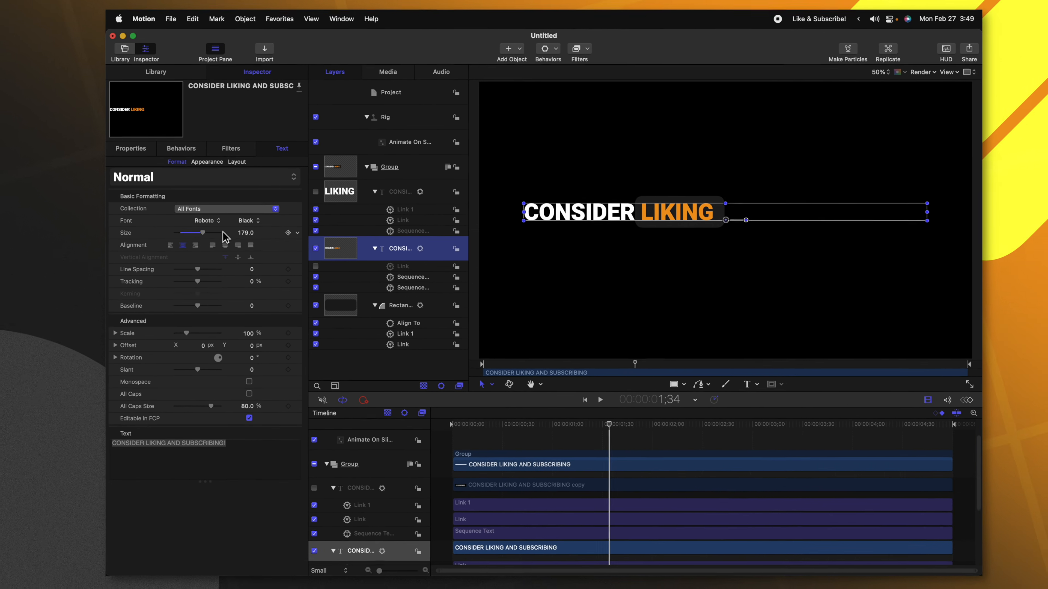
pyautogui.moveTo(222, 232); pyautogui.dragTo(213, 236)
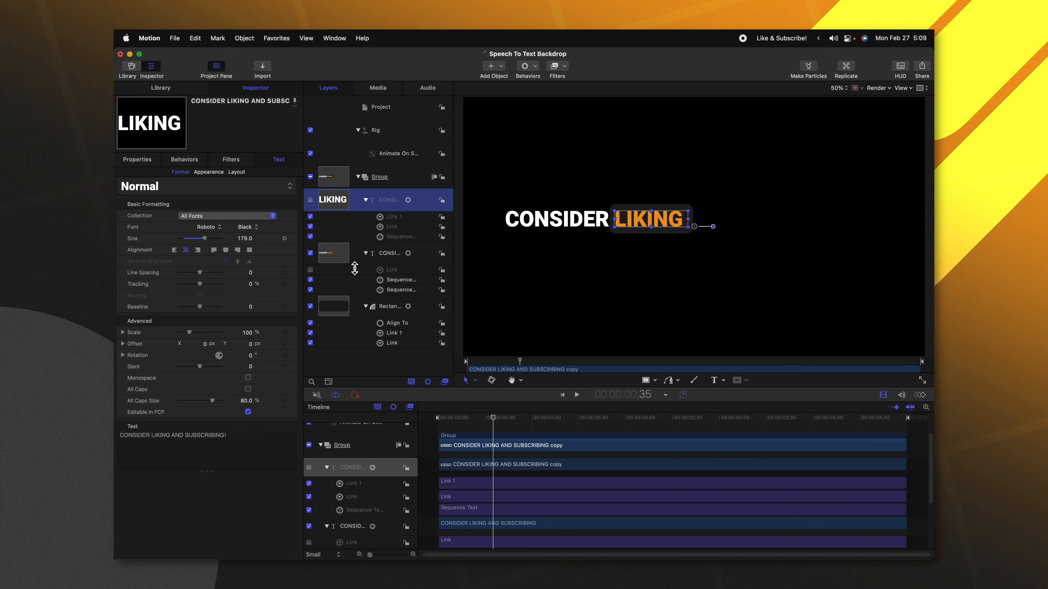
# Test-move the original text layer in the canvas to see whether the rounded box follows
pyautogui.click(335, 262)
pyautogui.moveTo(568, 248); pyautogui.dragTo(616, 244)
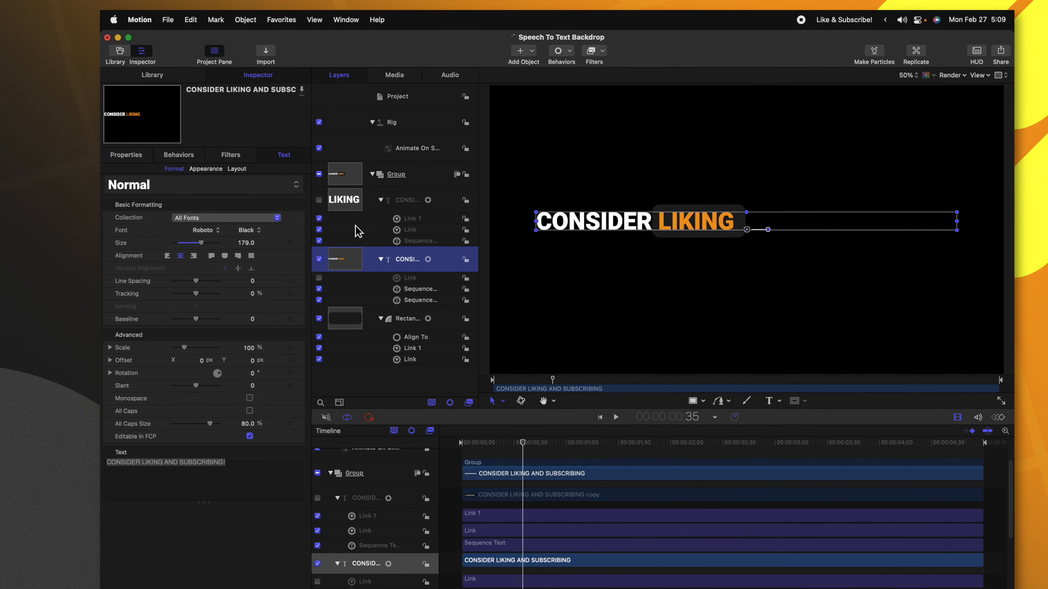
# Open the animation options for the duplicate text layer's Position parameter
pyautogui.click(343, 205)
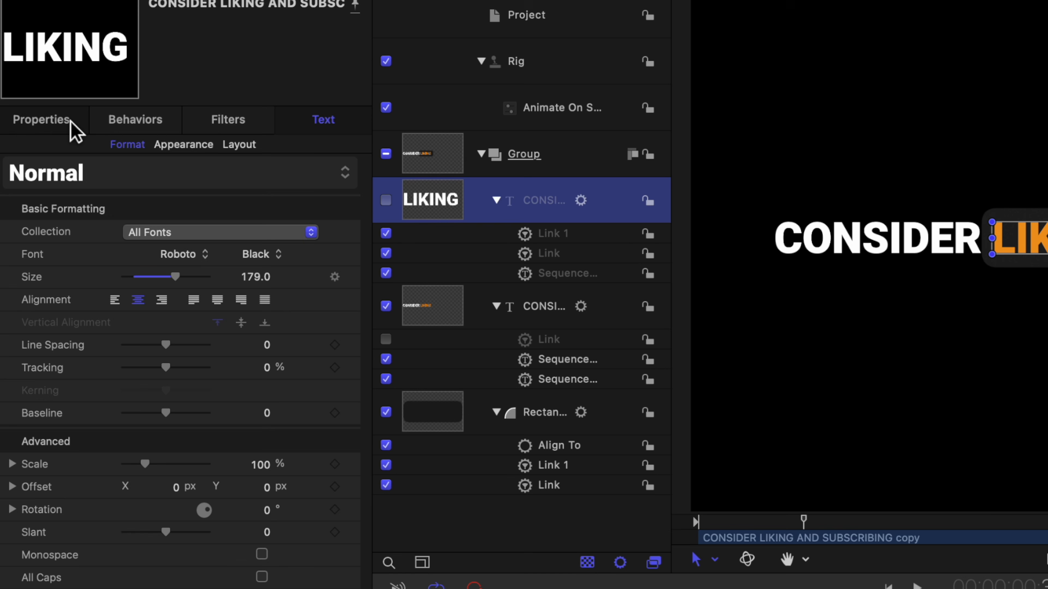
pyautogui.click(42, 120)
pyautogui.click(359, 174)
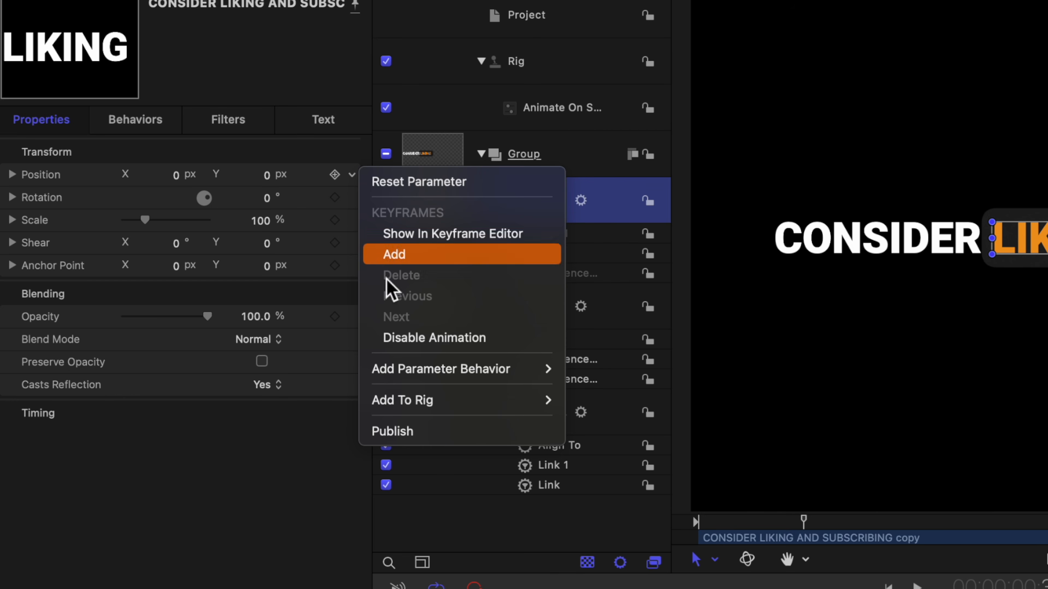